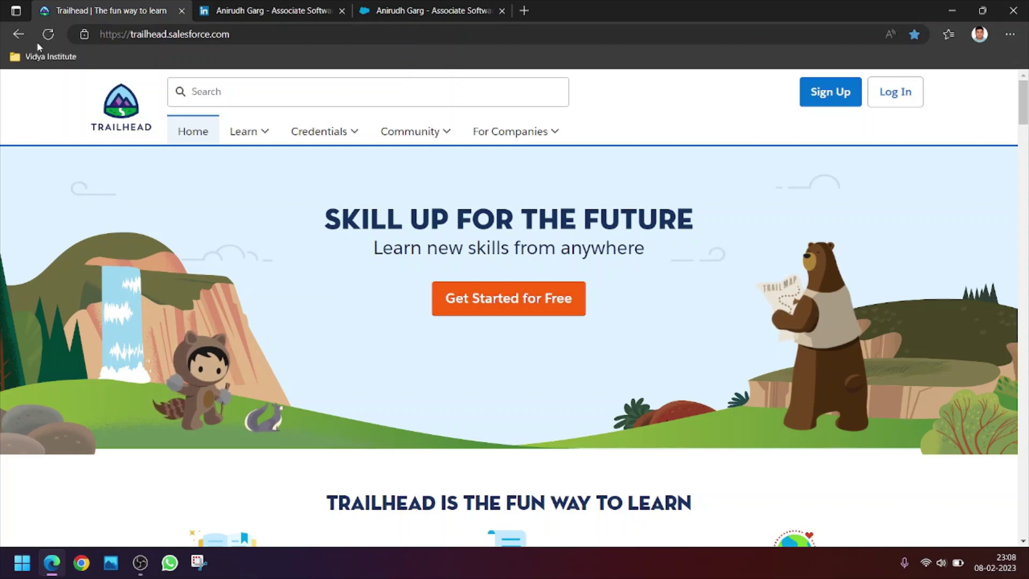
Step: Dismiss the address-bar suggestions and go to Trailhead's Sign Up page
{"action": "left_click", "coordinate": [153, 34]}
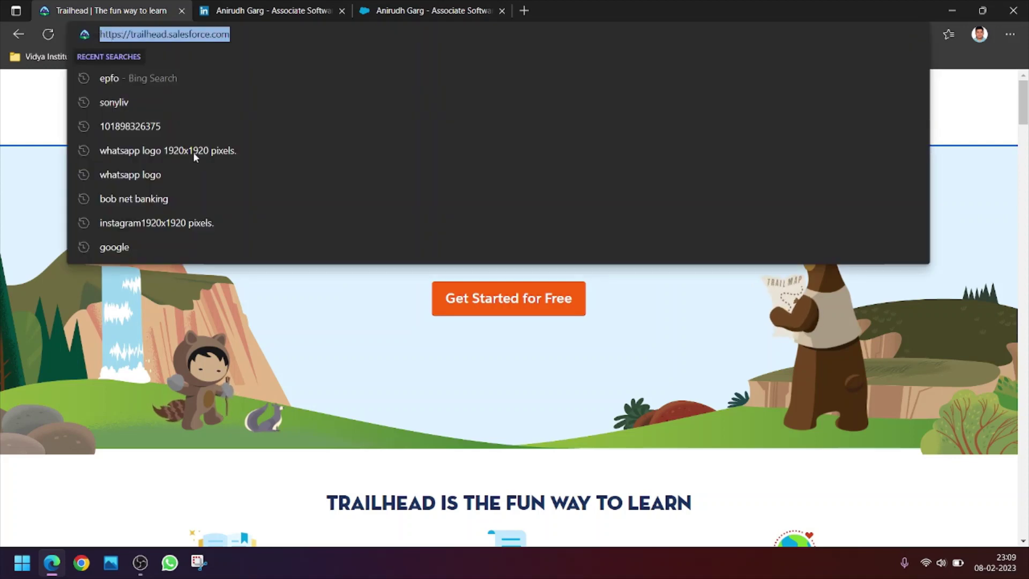
{"action": "left_click", "coordinate": [812, 290]}
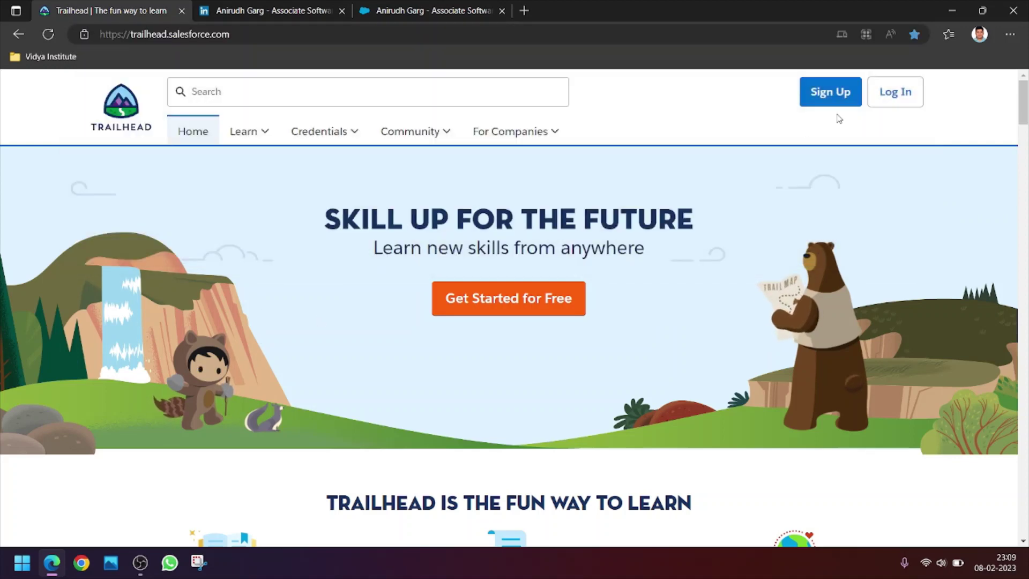
Step: Choose Salesforce sign-up and fill in the second saved account's credentials from Edge
{"action": "left_click", "coordinate": [821, 97]}
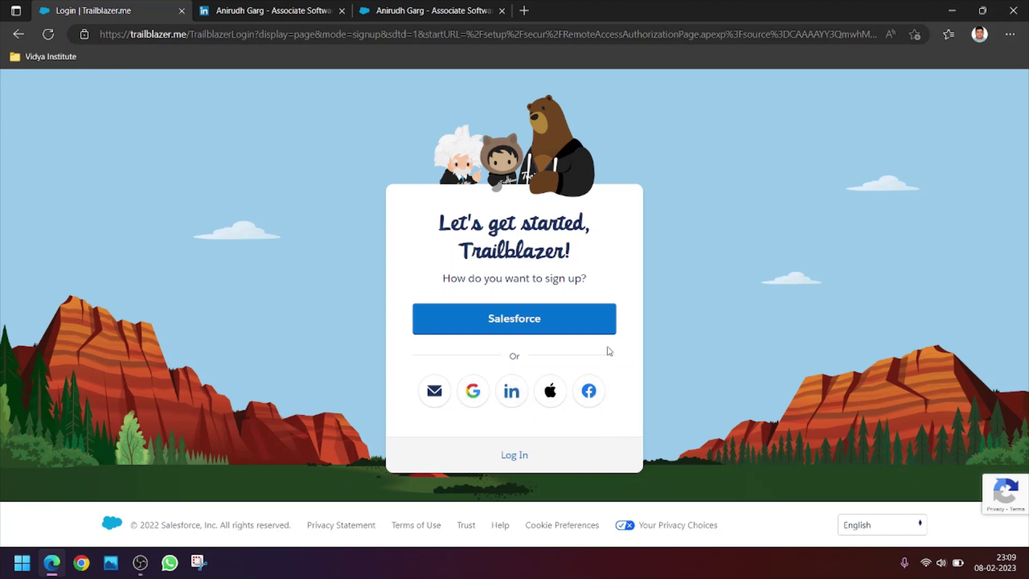
{"action": "left_click", "coordinate": [528, 321]}
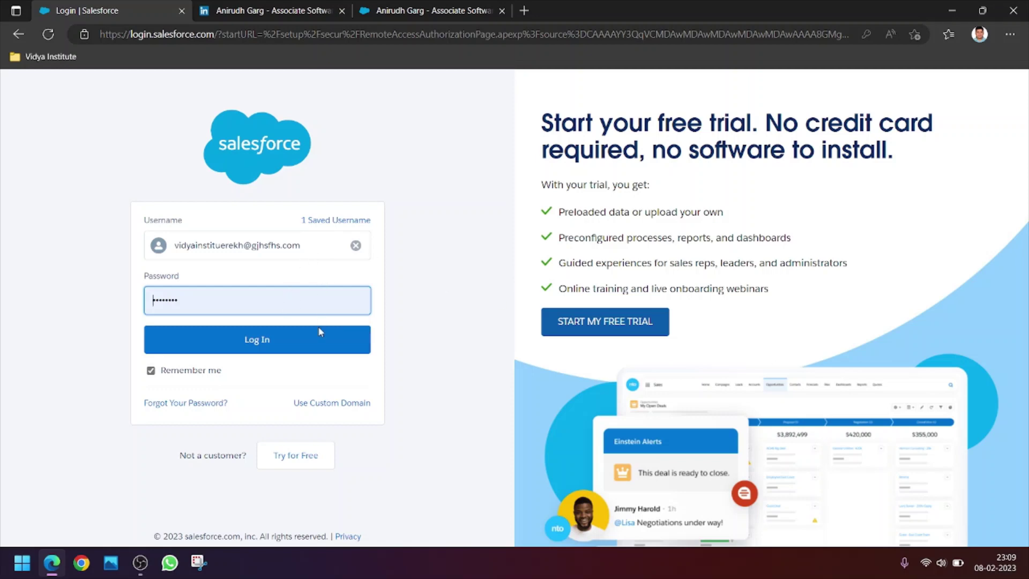
{"action": "left_click", "coordinate": [354, 247]}
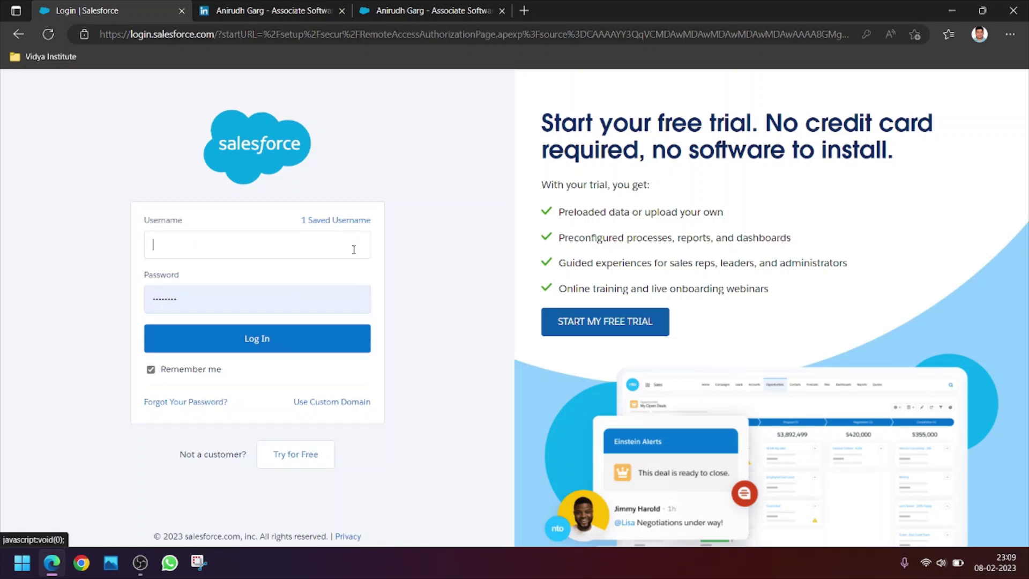
{"action": "left_click", "coordinate": [237, 244]}
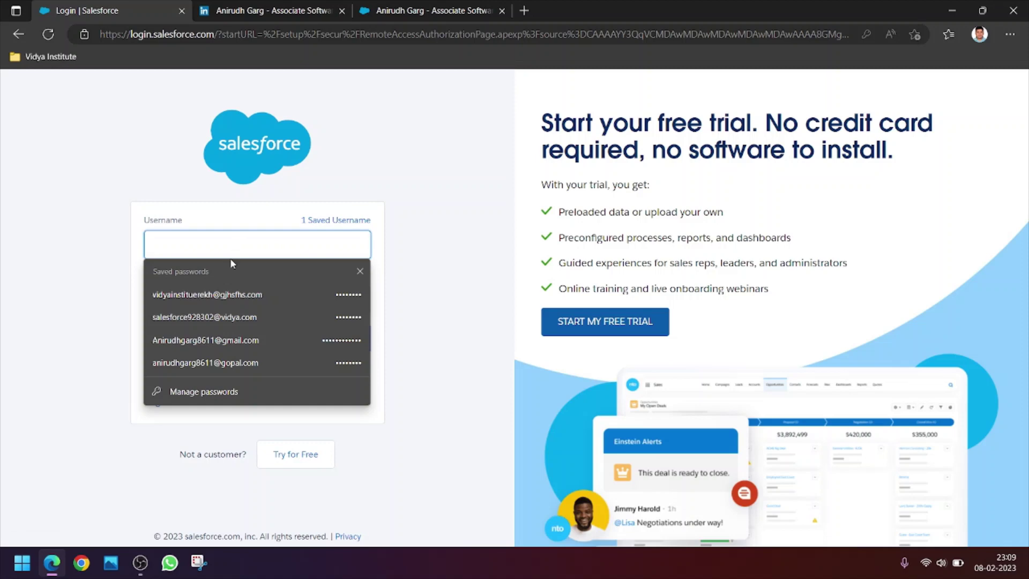
{"action": "left_click", "coordinate": [216, 317]}
Step: Log in, leave Public Profile switched on, and select the profile URL handle
{"action": "left_click", "coordinate": [248, 341]}
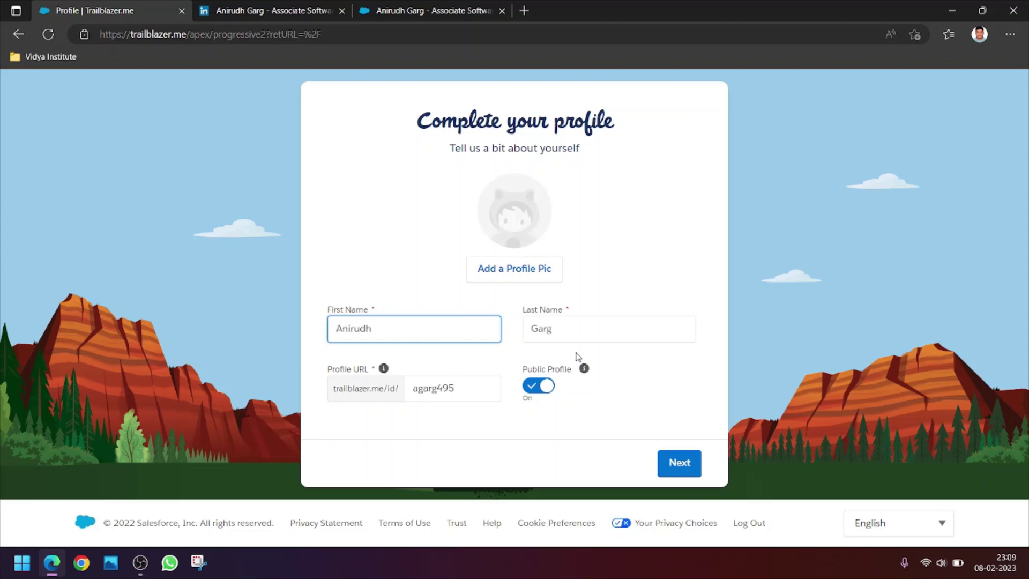
{"action": "left_click", "coordinate": [545, 389]}
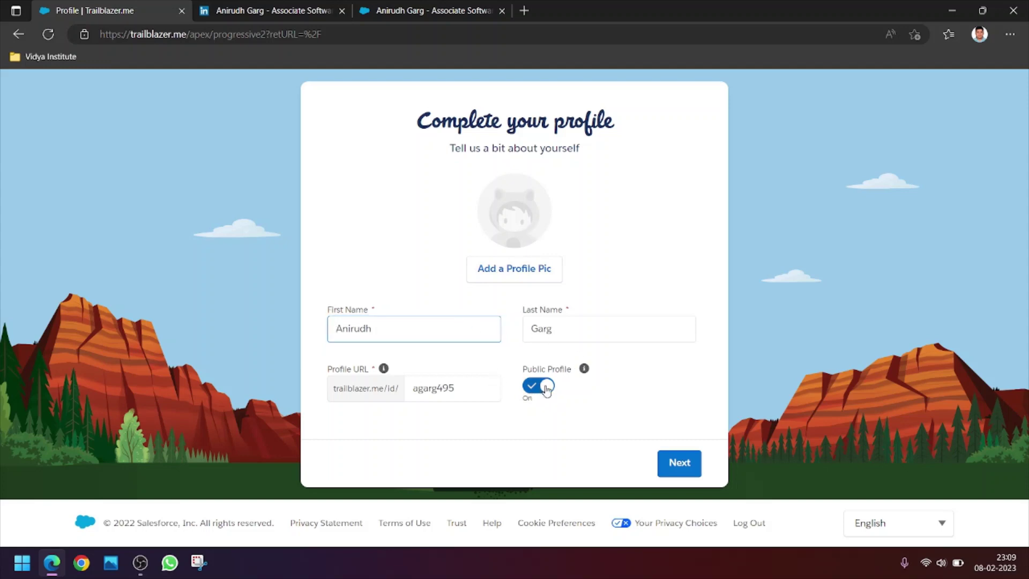
{"action": "left_click", "coordinate": [545, 389]}
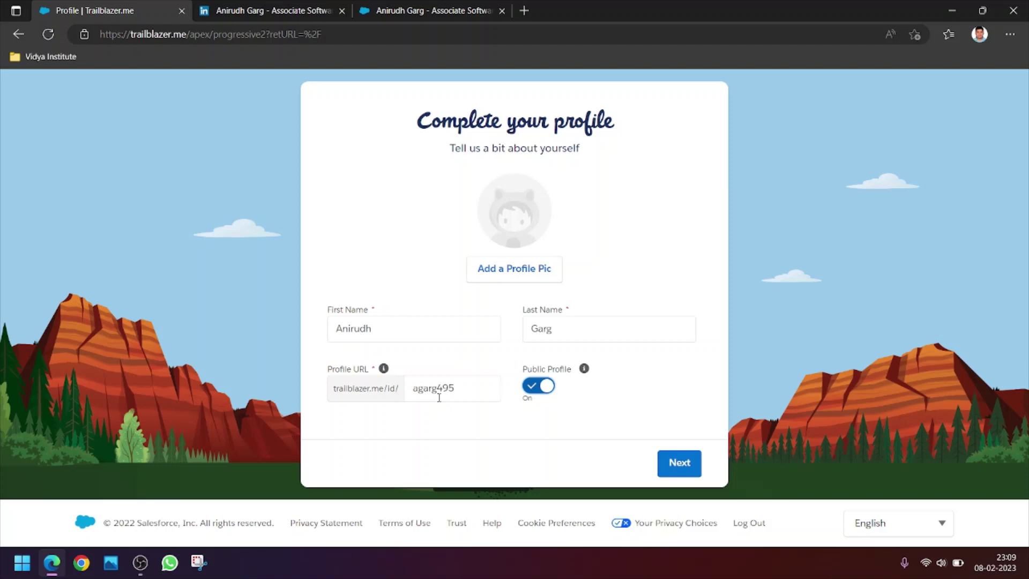
{"action": "left_click_drag", "start_coordinate": [466, 395], "coordinate": [411, 389]}
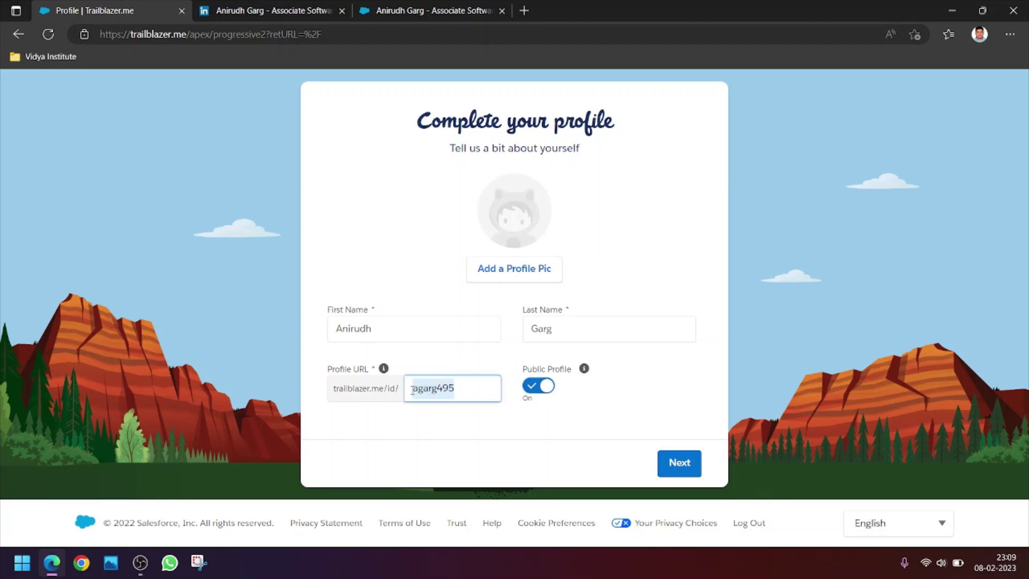
Step: Submit the first profile page, then set role Developer and state Iowa
{"action": "left_click", "coordinate": [687, 466]}
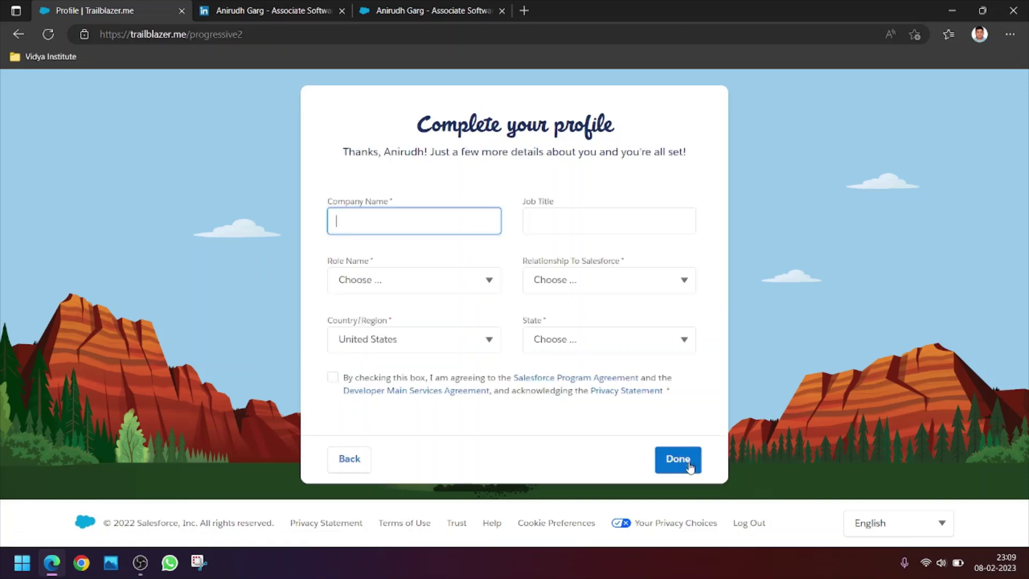
{"action": "type", "text": "a"}
{"action": "type", "text": "ccenture"}
{"action": "left_click", "coordinate": [433, 279]}
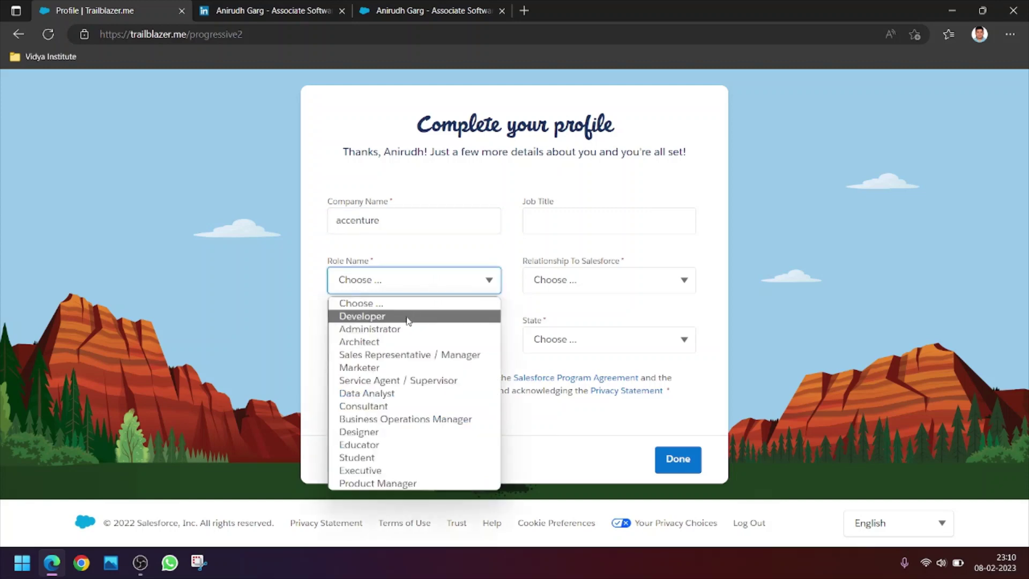
{"action": "left_click", "coordinate": [407, 318]}
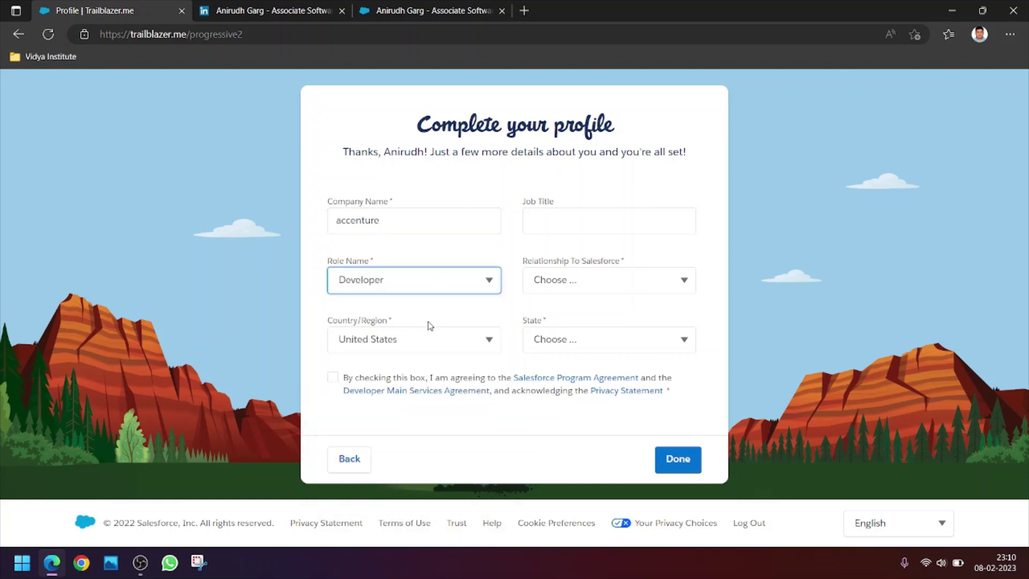
{"action": "left_click", "coordinate": [554, 351]}
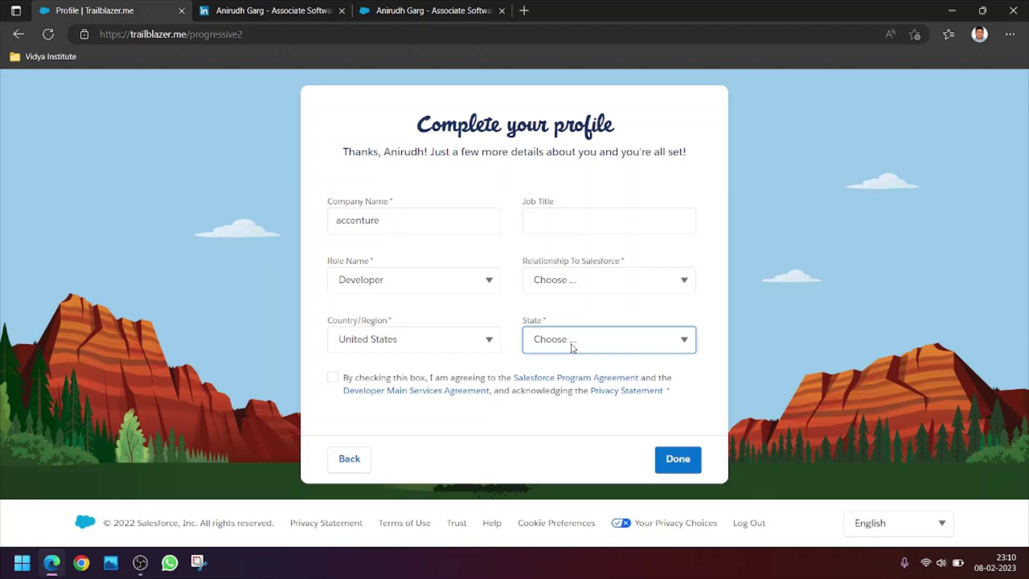
{"action": "left_click", "coordinate": [573, 348]}
{"action": "left_click", "coordinate": [575, 283]}
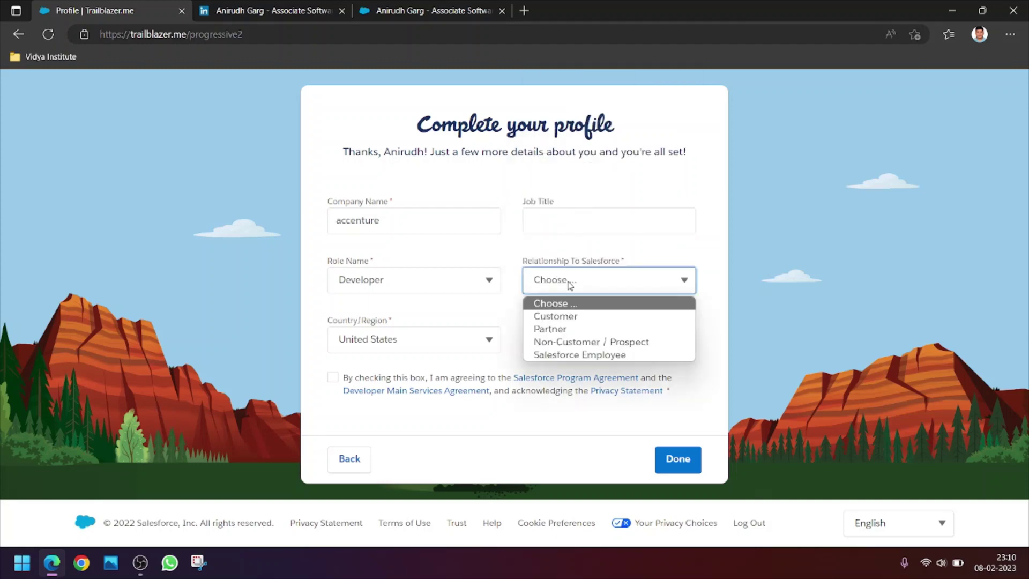
Step: Set relationship to Customer, accept the program agreements and submit the profile
{"action": "left_click", "coordinate": [575, 315]}
{"action": "left_click", "coordinate": [659, 461]}
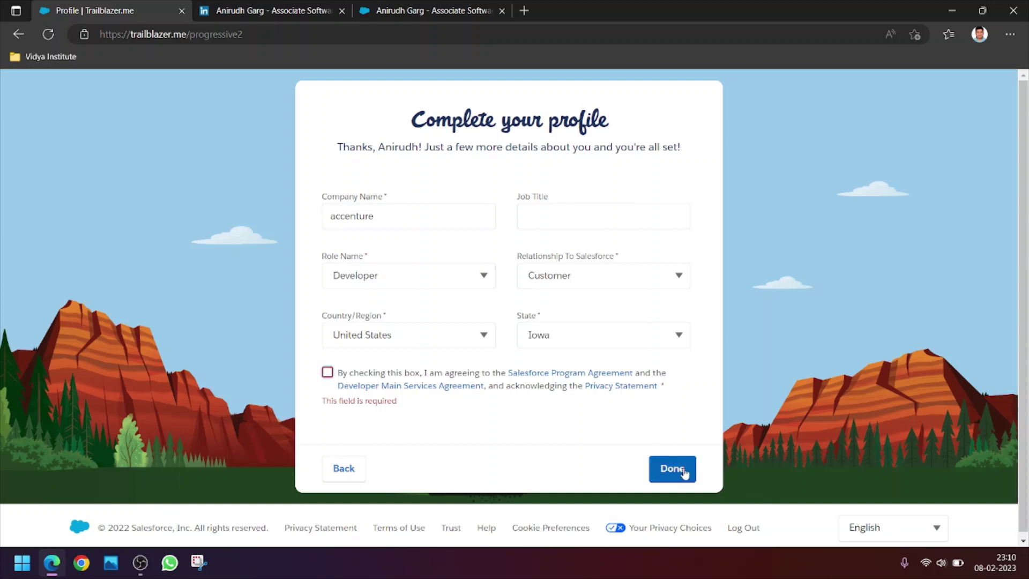
{"action": "left_click", "coordinate": [327, 374]}
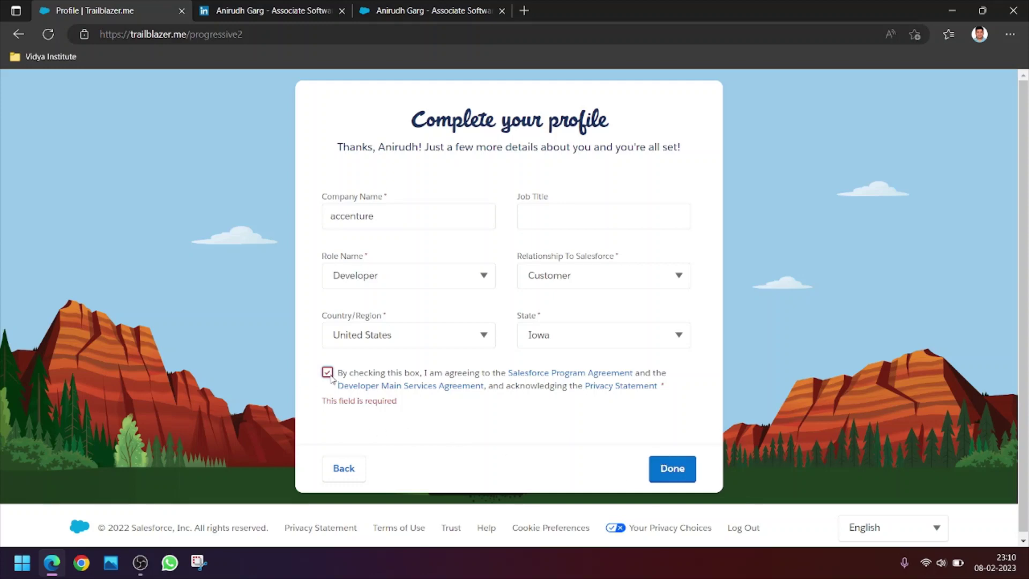
{"action": "left_click", "coordinate": [664, 473]}
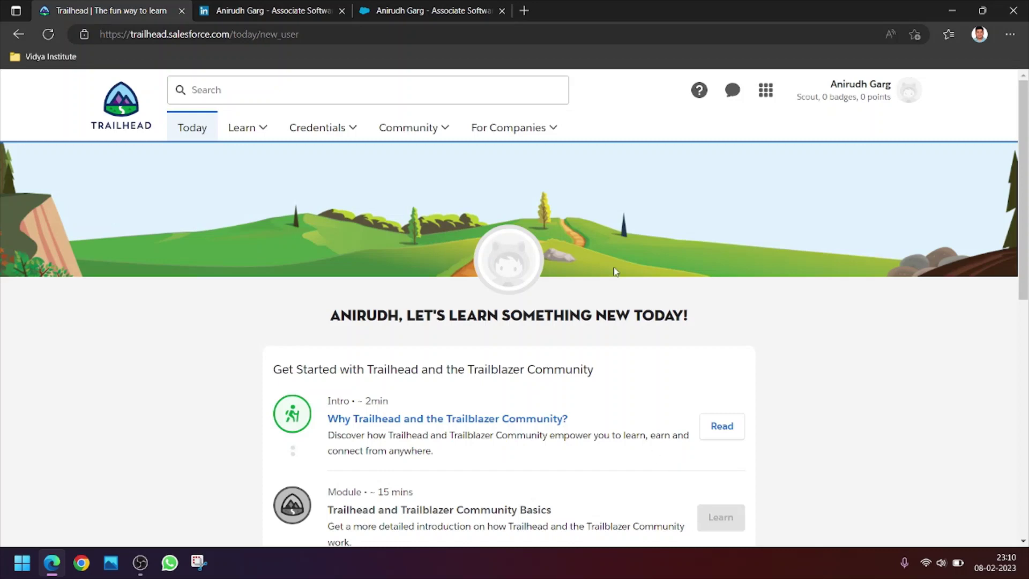
Step: Search for 'permission set' and open the Create Permission Sets for Unlocked Packages result
{"action": "left_click", "coordinate": [344, 89]}
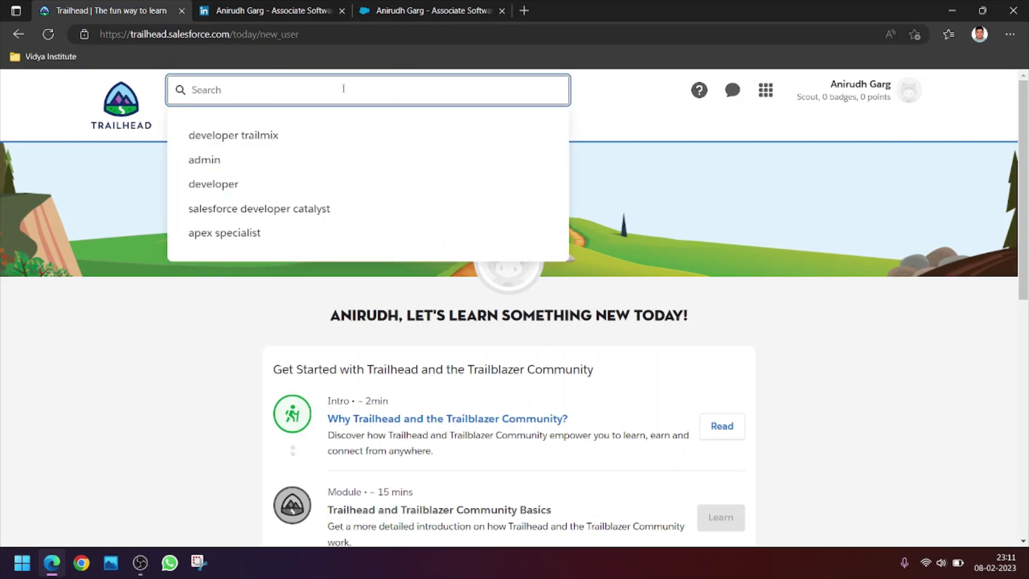
{"action": "type", "text": "permission s"}
{"action": "type", "text": "et"}
{"action": "key", "text": "Return"}
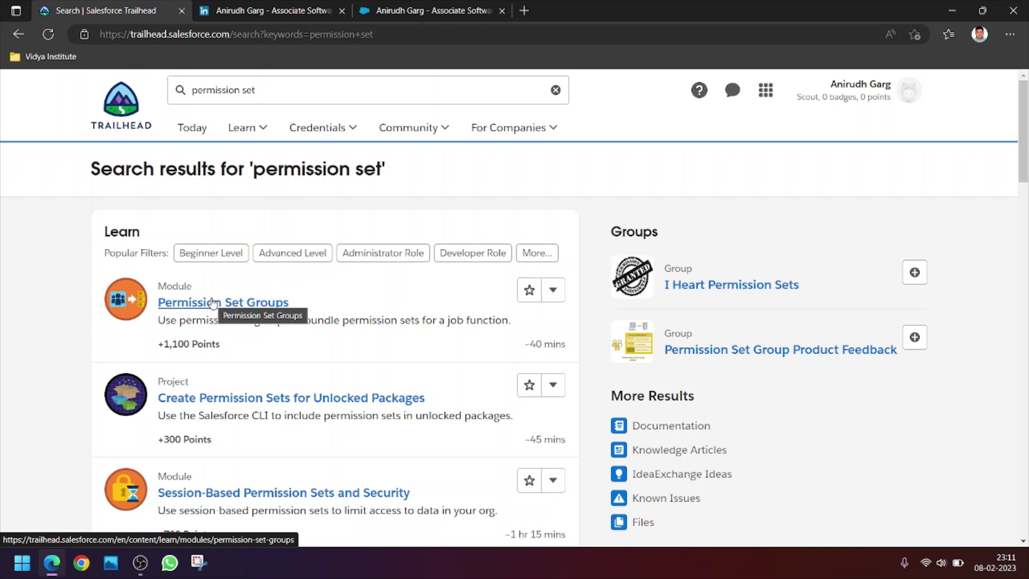
{"action": "scroll", "coordinate": [217, 306], "scroll_direction": "down", "scroll_amount": 2}
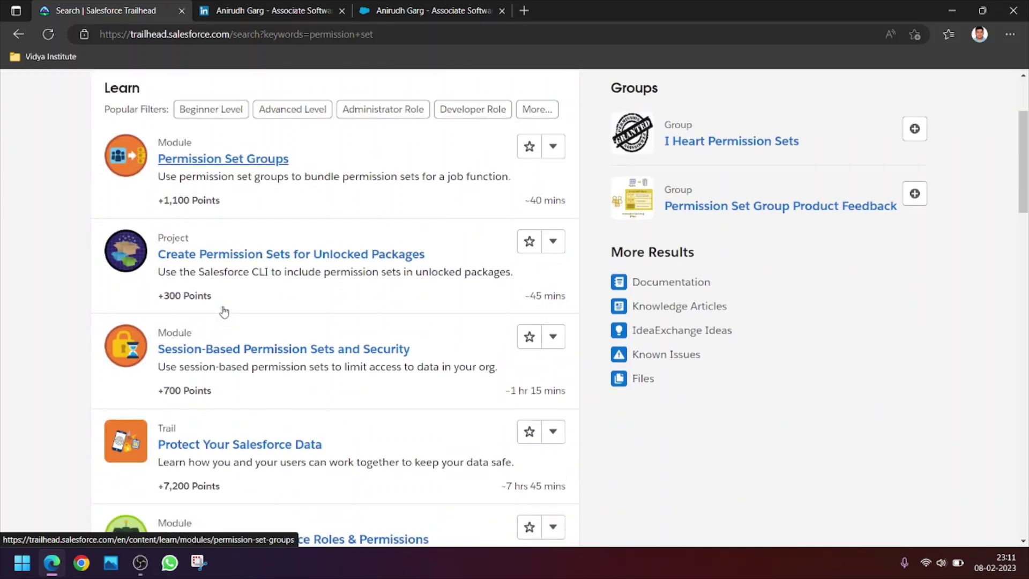
{"action": "left_click", "coordinate": [263, 266]}
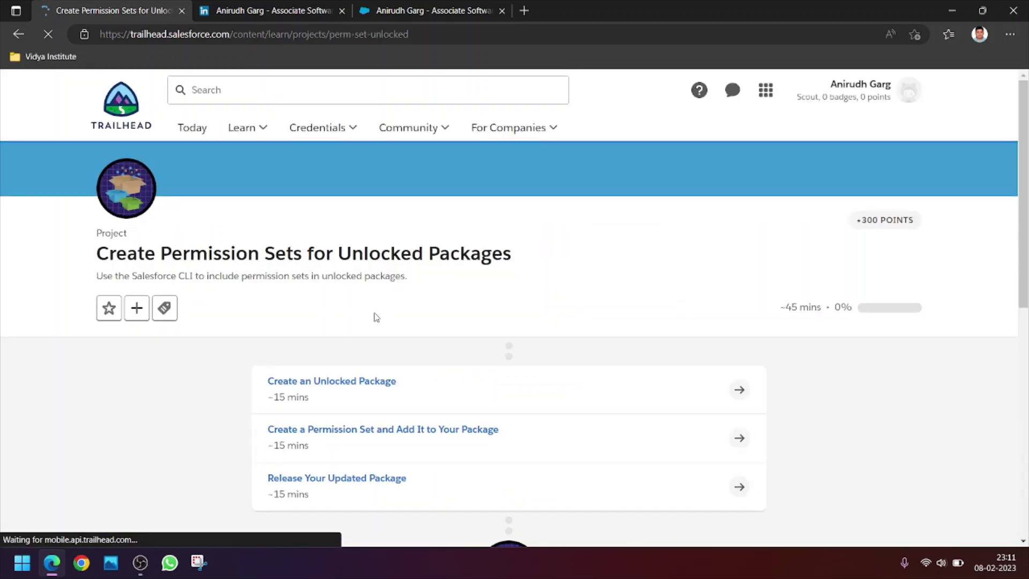
Step: Open Create an Unlocked Package, jump to its Challenge, and pick My Trailhead Playground 1
{"action": "left_click", "coordinate": [357, 387]}
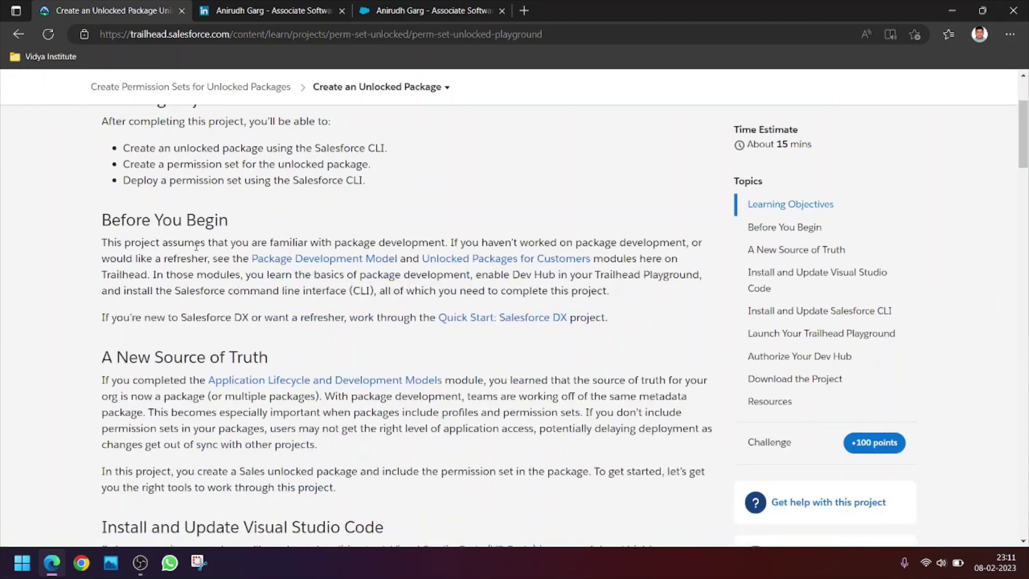
{"action": "left_click_drag", "start_coordinate": [183, 242], "coordinate": [440, 348]}
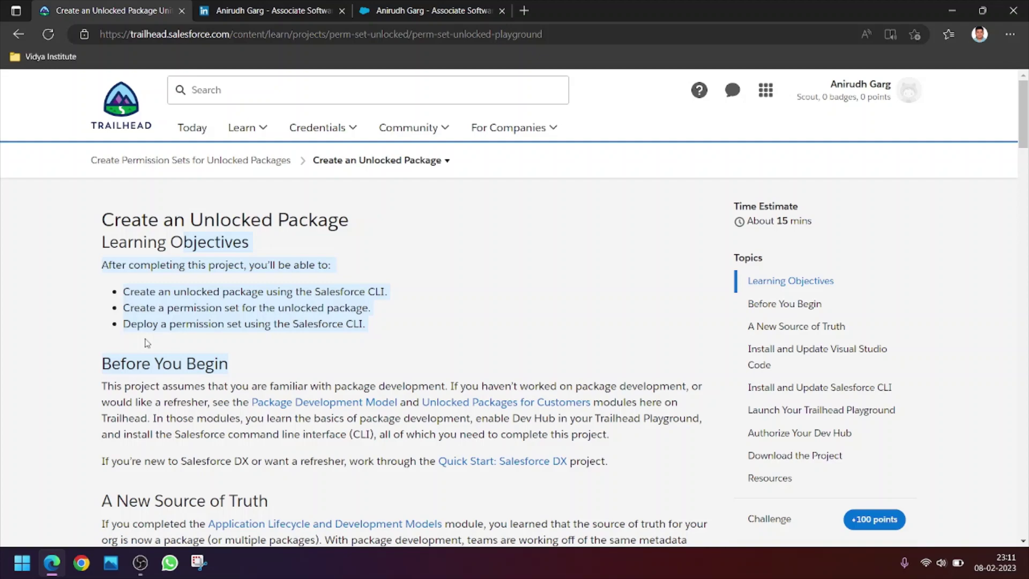
{"action": "scroll", "coordinate": [459, 345], "scroll_direction": "down", "scroll_amount": 1}
{"action": "scroll", "coordinate": [459, 345], "scroll_direction": "down", "scroll_amount": 2}
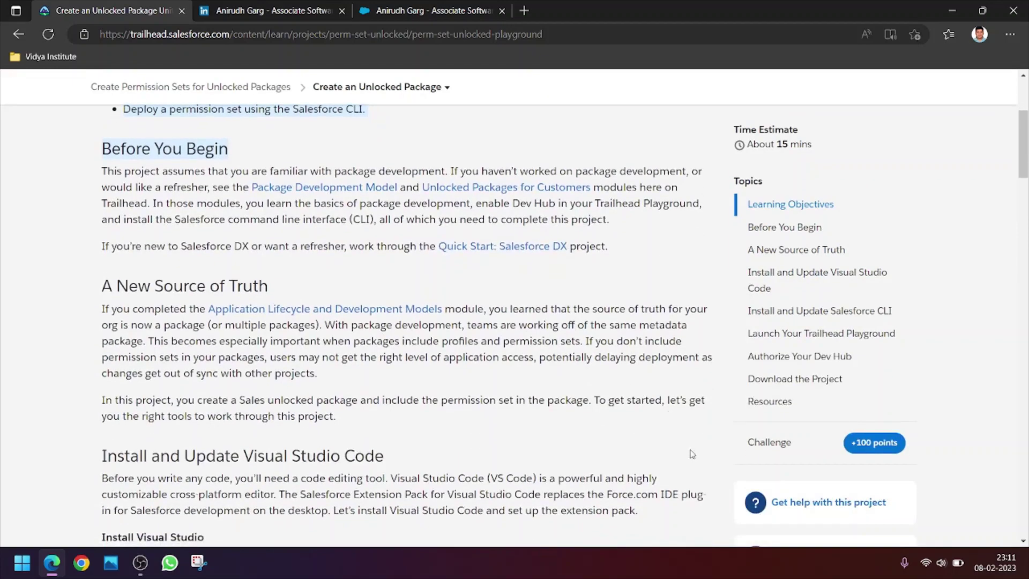
{"action": "left_click", "coordinate": [747, 448]}
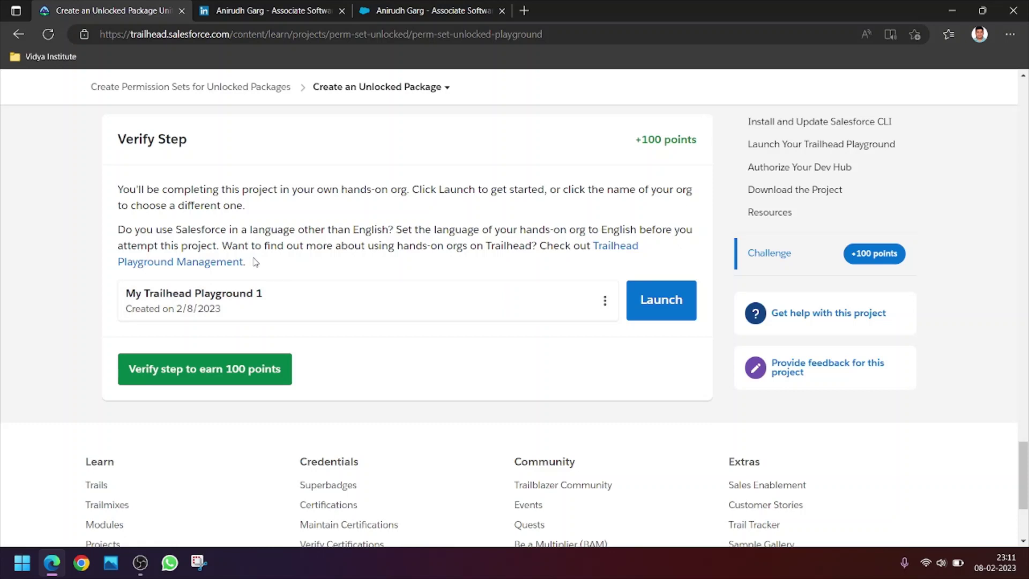
{"action": "left_click_drag", "start_coordinate": [256, 263], "coordinate": [196, 232]}
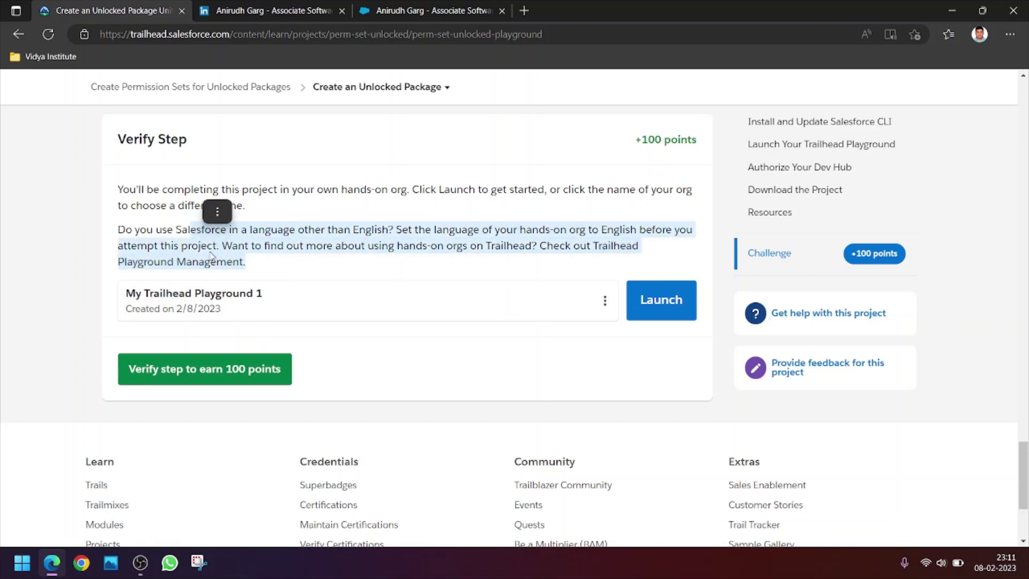
{"action": "left_click", "coordinate": [313, 307]}
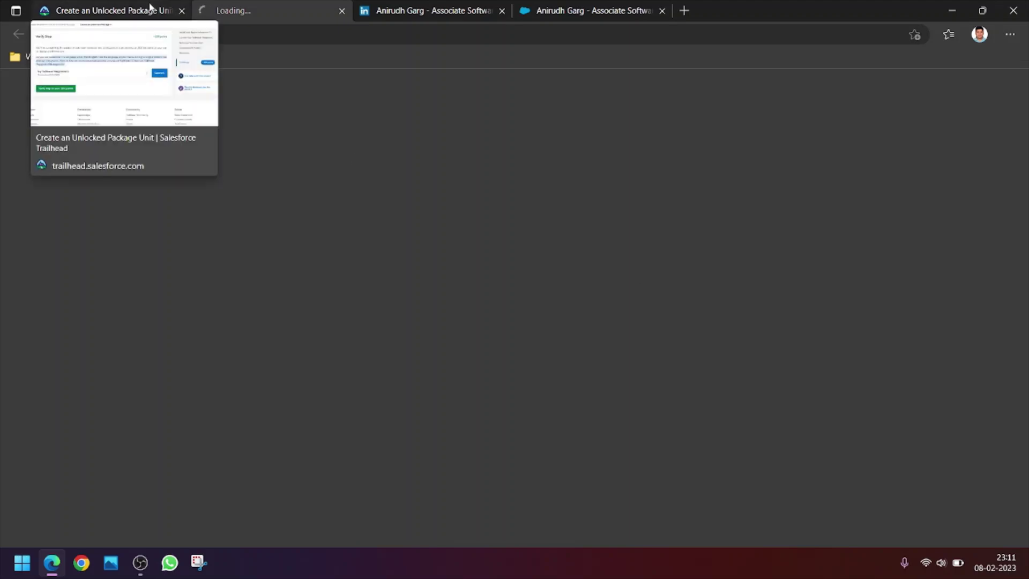
Step: Read the Verify Step on the Trailhead tab, briefly checking the loading Playground tab
{"action": "left_click", "coordinate": [87, 5]}
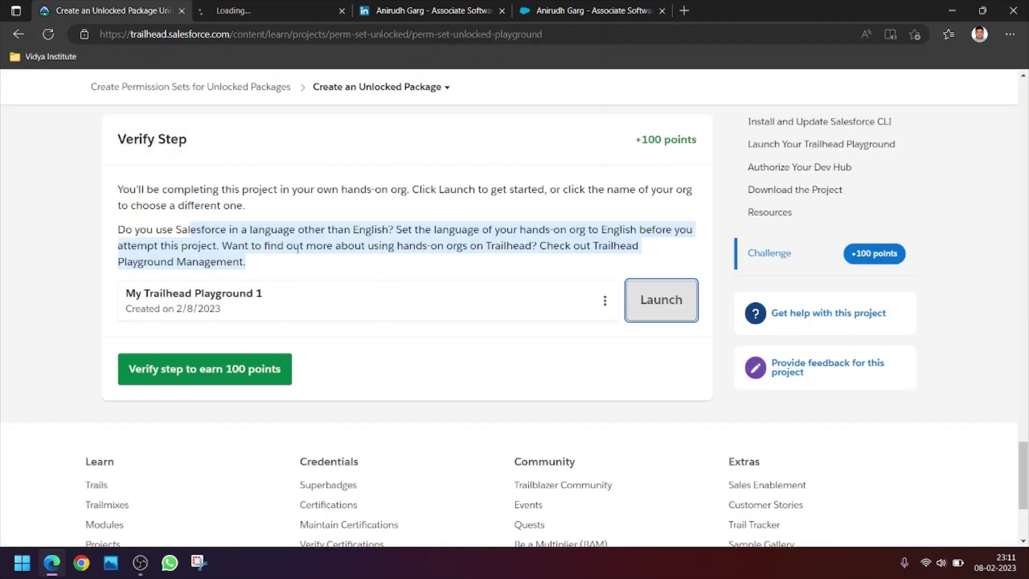
{"action": "left_click_drag", "start_coordinate": [261, 266], "coordinate": [121, 199]}
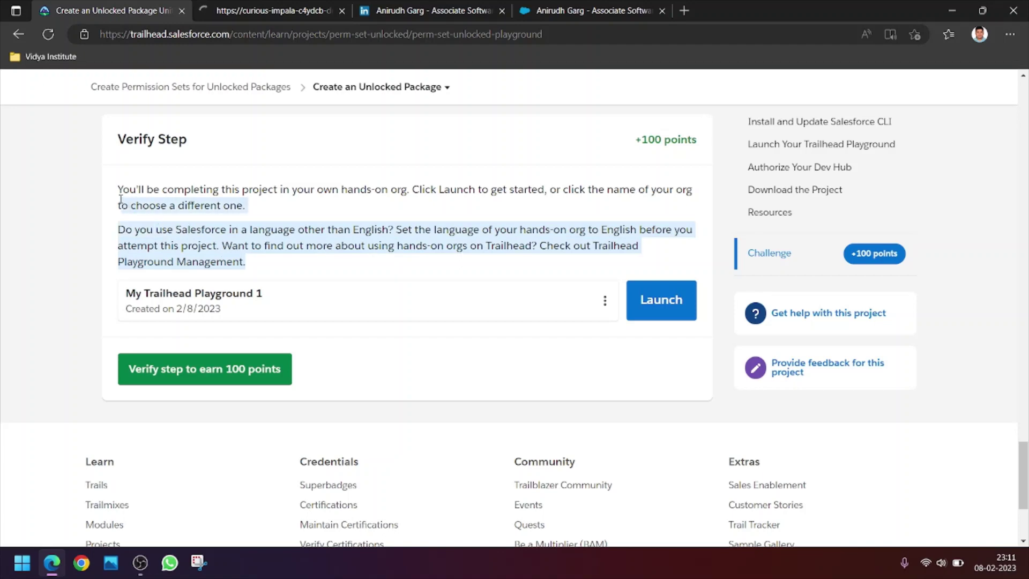
{"action": "left_click", "coordinate": [401, 236]}
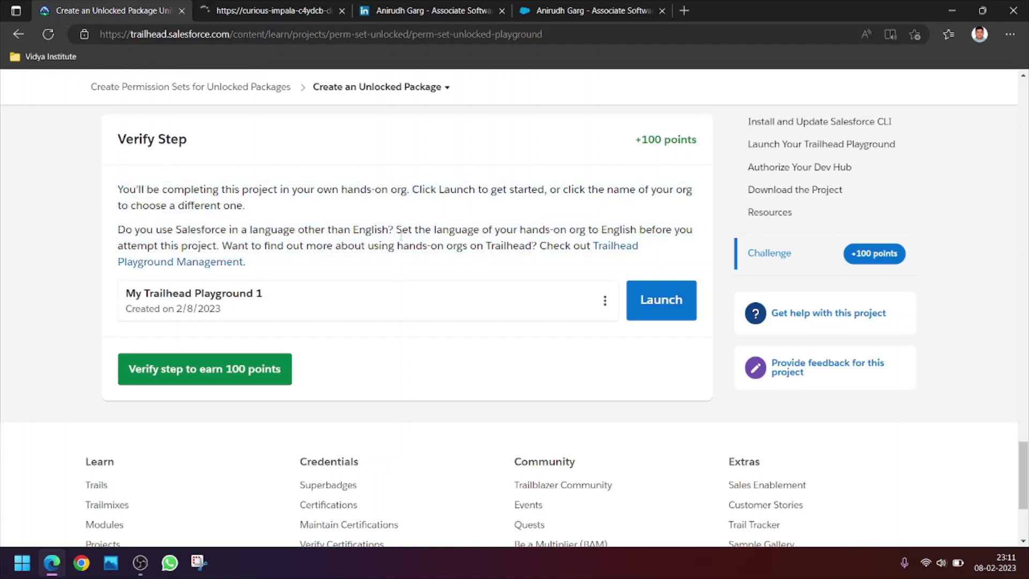
{"action": "left_click_drag", "start_coordinate": [425, 245], "coordinate": [250, 229]}
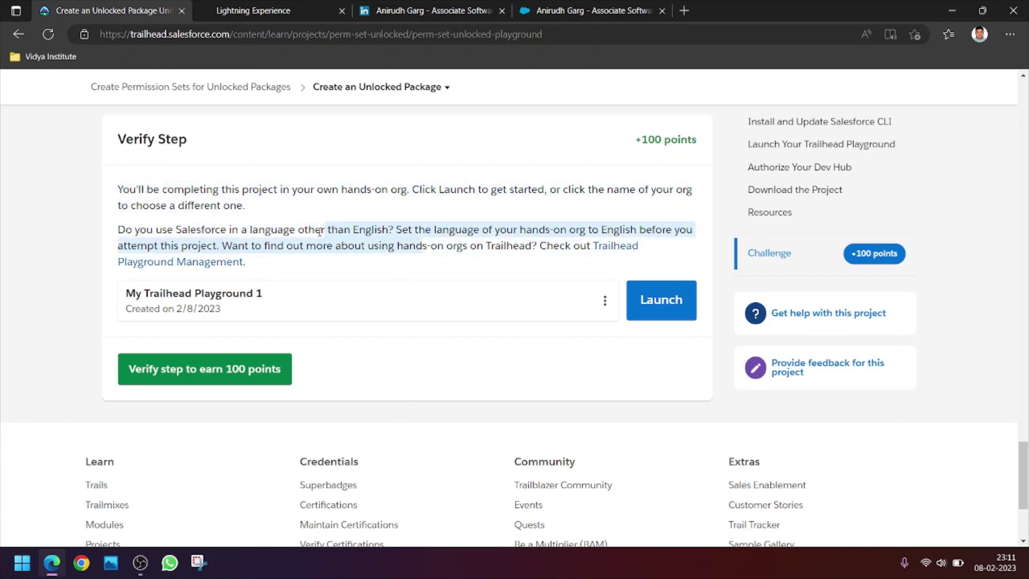
{"action": "left_click", "coordinate": [257, 10]}
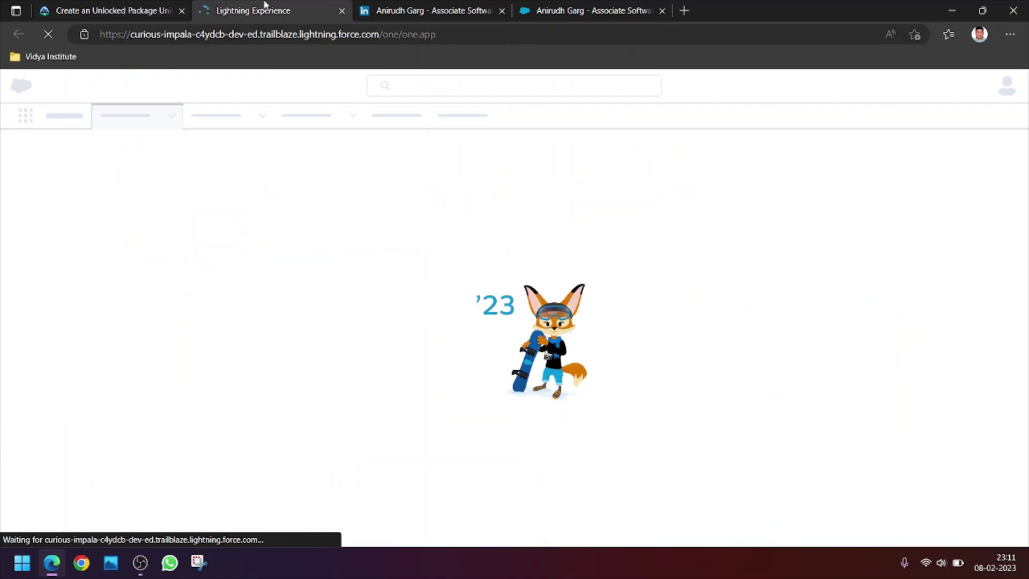
{"action": "left_click", "coordinate": [162, 9]}
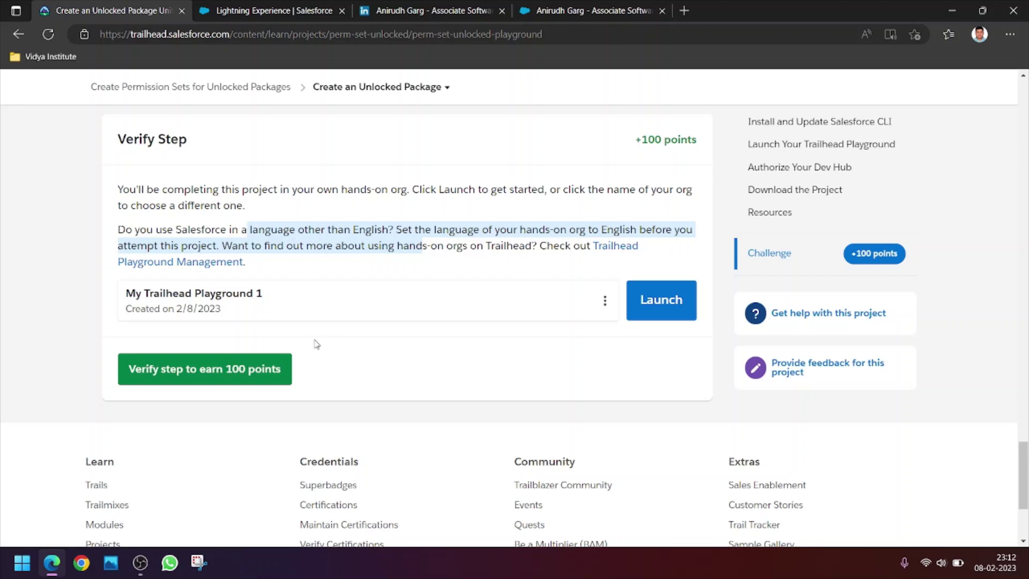
{"action": "left_click_drag", "start_coordinate": [700, 143], "coordinate": [644, 142]}
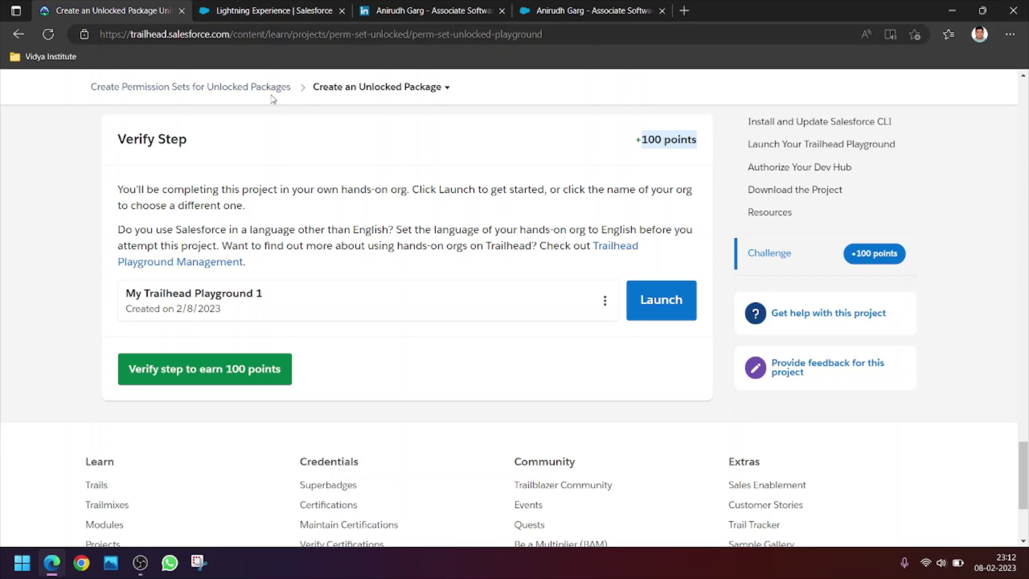
{"action": "scroll", "coordinate": [274, 129], "scroll_direction": "up", "scroll_amount": 1}
{"action": "scroll", "coordinate": [274, 160], "scroll_direction": "up", "scroll_amount": 3}
{"action": "scroll", "coordinate": [275, 160], "scroll_direction": "up", "scroll_amount": 4}
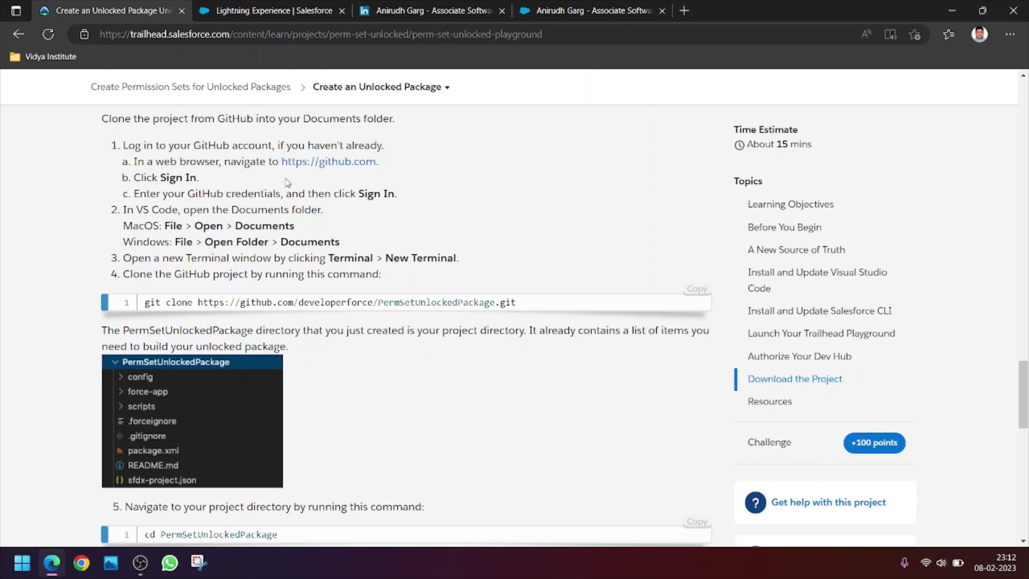
{"action": "scroll", "coordinate": [286, 183], "scroll_direction": "up", "scroll_amount": 6}
{"action": "scroll", "coordinate": [286, 184], "scroll_direction": "up", "scroll_amount": 4}
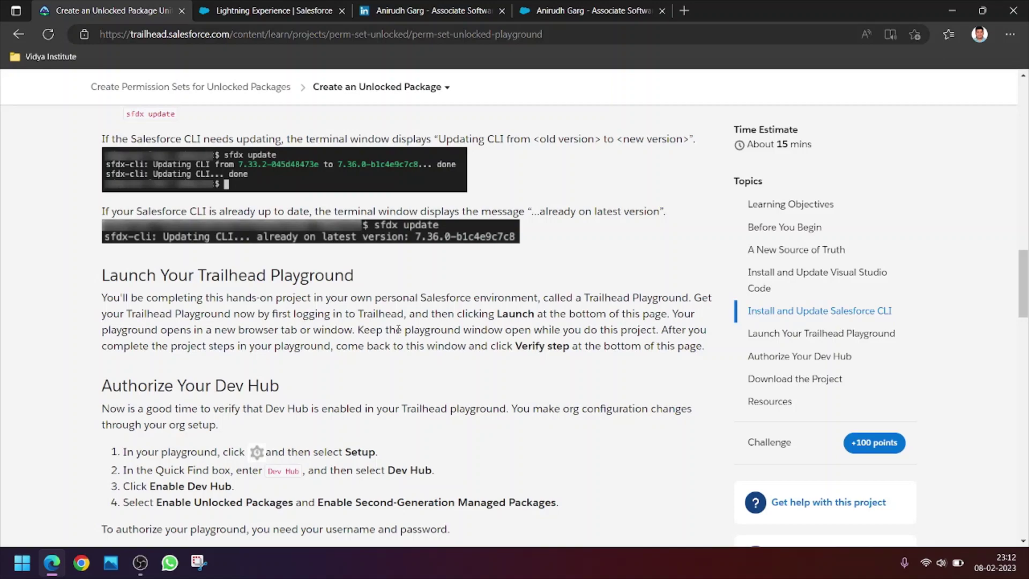
{"action": "scroll", "coordinate": [399, 330], "scroll_direction": "up", "scroll_amount": 5}
{"action": "scroll", "coordinate": [399, 334], "scroll_direction": "up", "scroll_amount": 5}
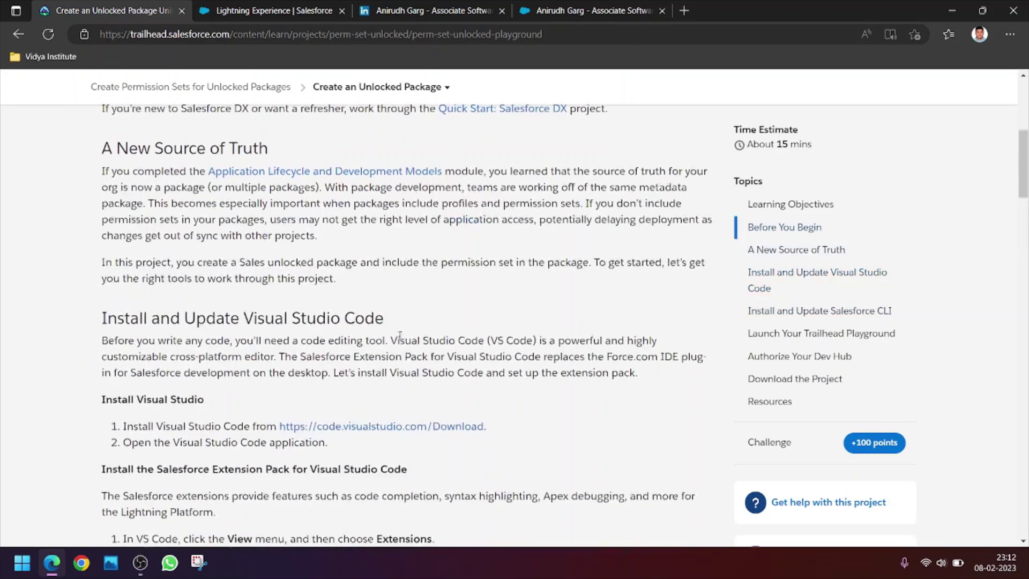
{"action": "scroll", "coordinate": [399, 340], "scroll_direction": "up", "scroll_amount": 5}
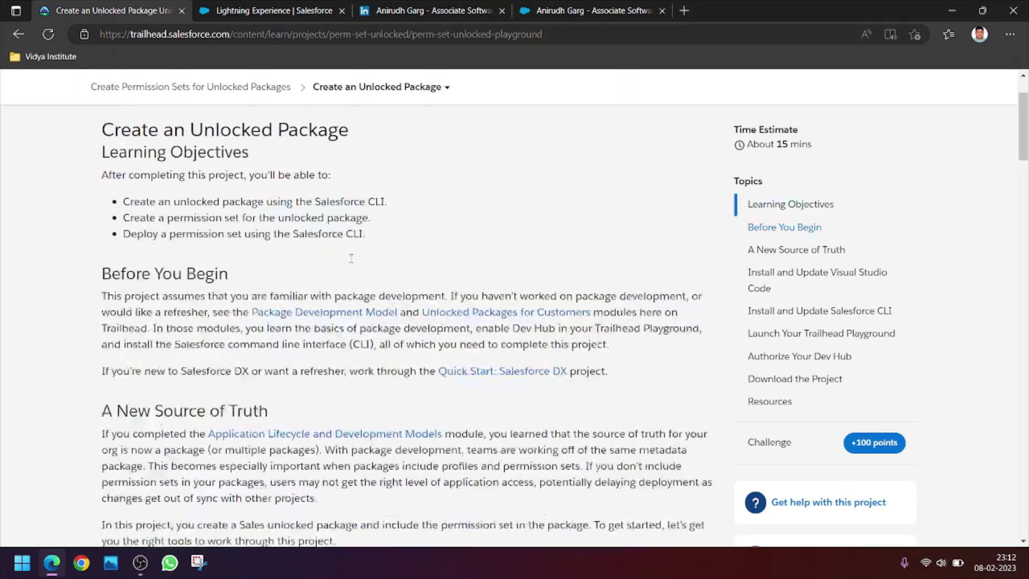
{"action": "scroll", "coordinate": [398, 339], "scroll_direction": "up", "scroll_amount": 3}
Step: Switch to the Lightning Experience tab showing the Playground Starter welcome page
{"action": "left_click", "coordinate": [322, 10]}
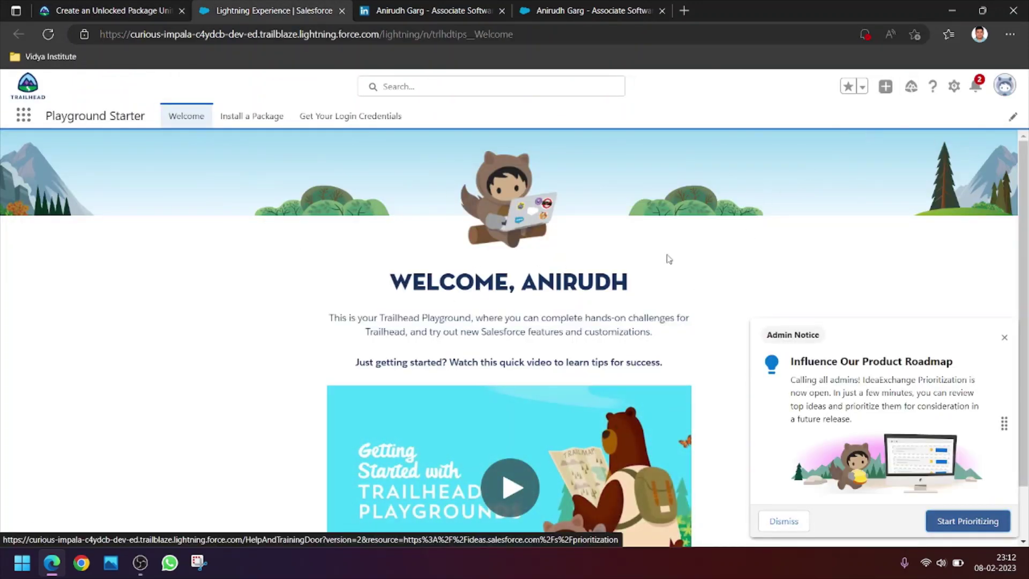
Step: Return to the Trailhead tab, go to Today, and open Certifications under Credentials
{"action": "left_click", "coordinate": [154, 6]}
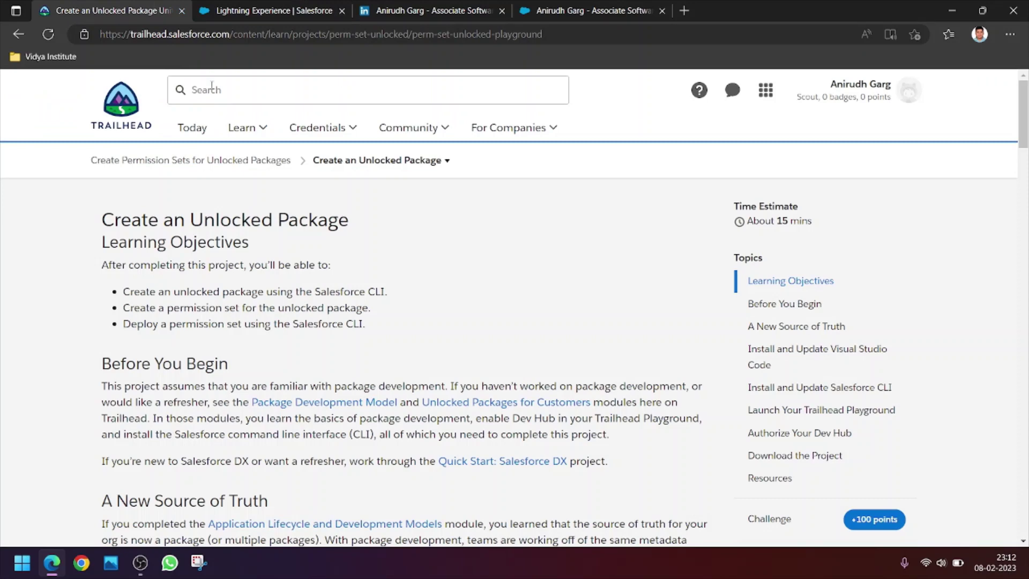
{"action": "left_click", "coordinate": [213, 138]}
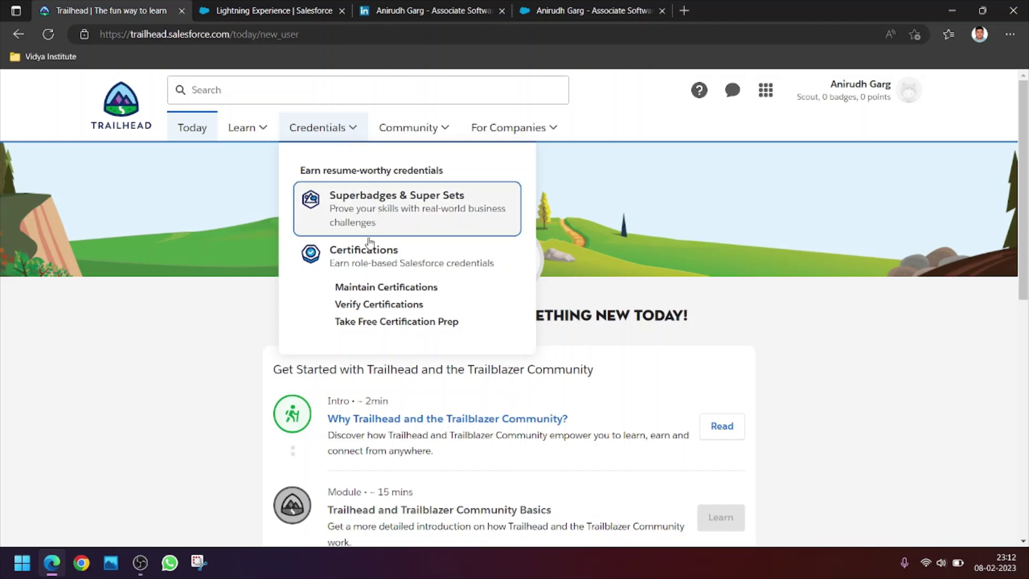
{"action": "left_click", "coordinate": [364, 264]}
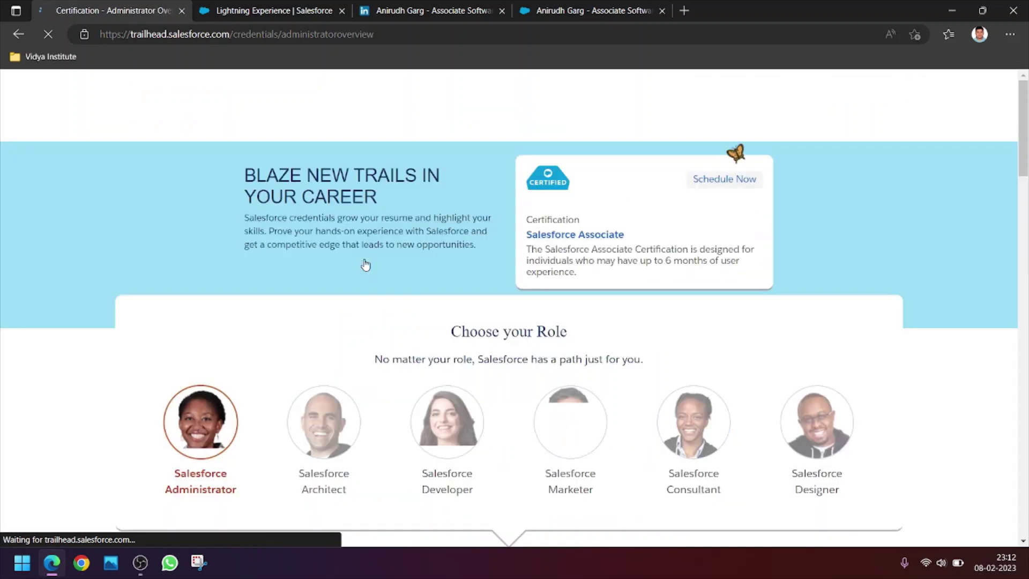
{"action": "scroll", "coordinate": [365, 265], "scroll_direction": "down", "scroll_amount": 2}
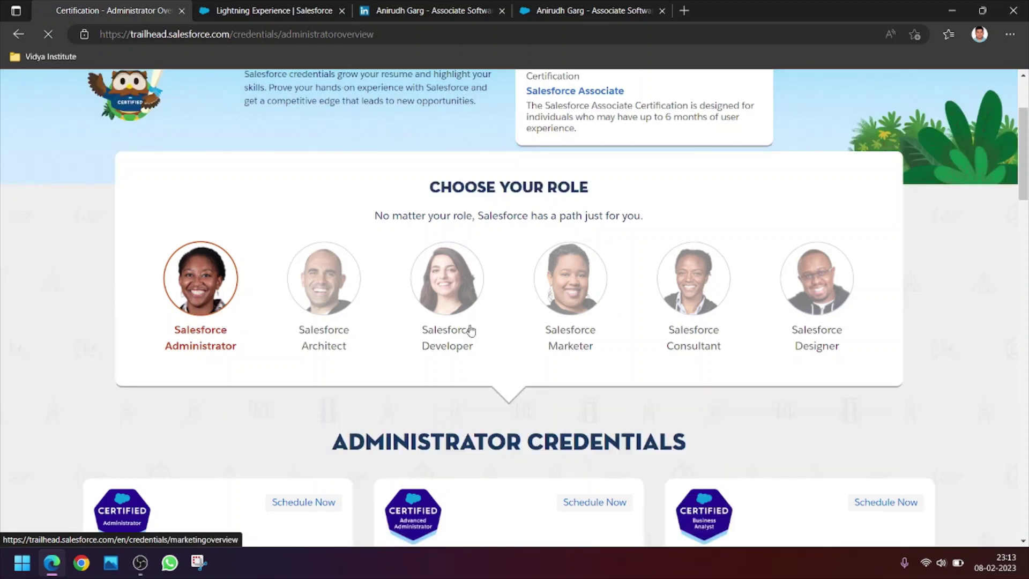
Step: Pick the Salesforce Administrator role, open its certification, and follow the Salesforce Trailhead publisher link
{"action": "left_click", "coordinate": [219, 289]}
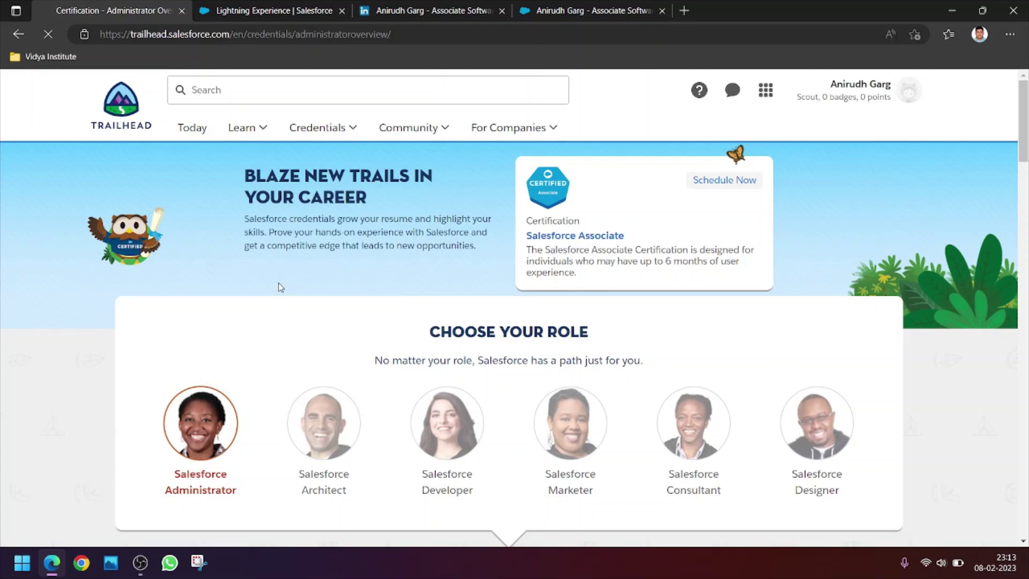
{"action": "scroll", "coordinate": [279, 290], "scroll_direction": "down", "scroll_amount": 4}
{"action": "scroll", "coordinate": [361, 362], "scroll_direction": "down", "scroll_amount": 2}
{"action": "scroll", "coordinate": [384, 360], "scroll_direction": "down", "scroll_amount": 1}
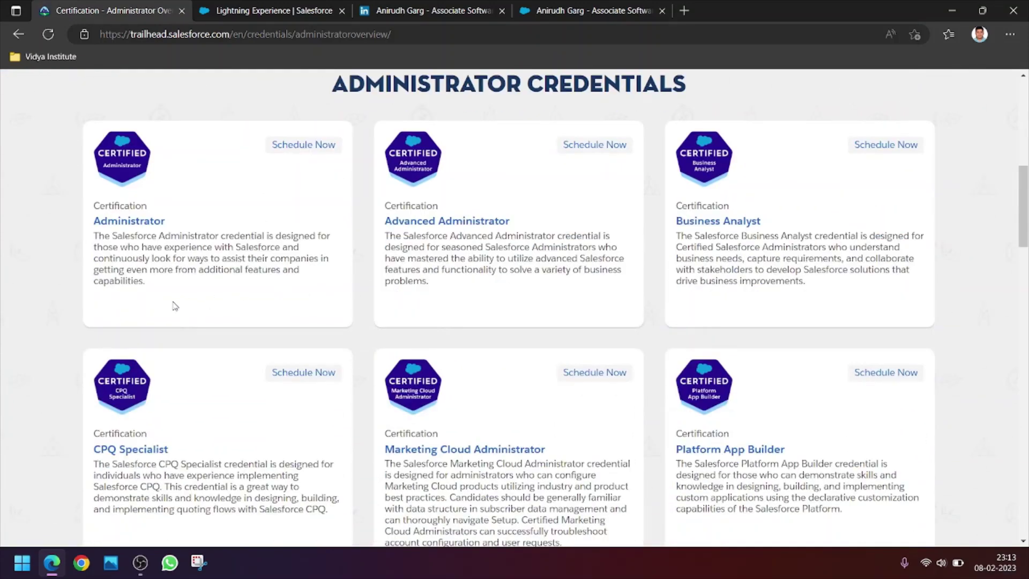
{"action": "left_click", "coordinate": [128, 222]}
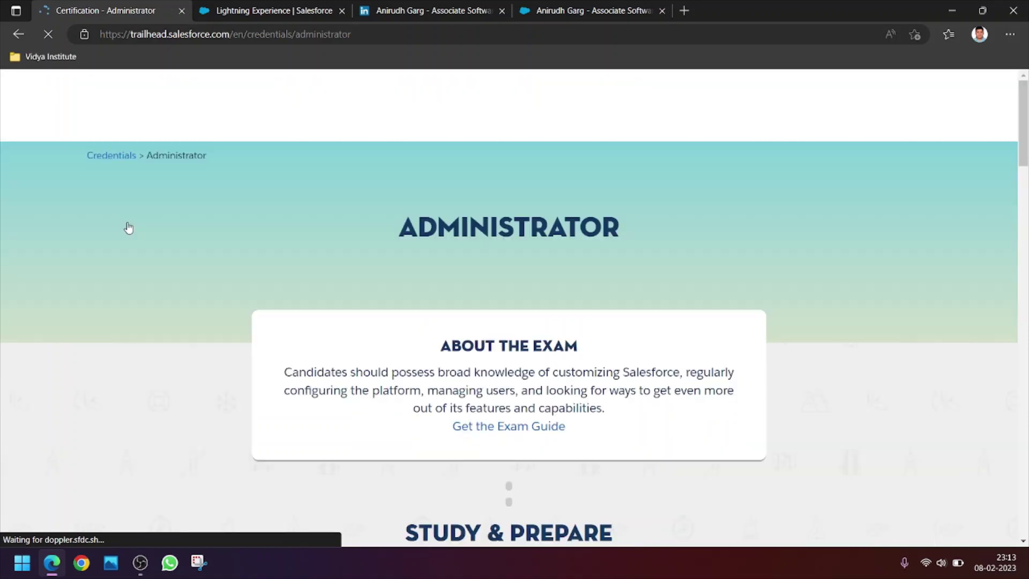
{"action": "scroll", "coordinate": [444, 239], "scroll_direction": "down", "scroll_amount": 4}
{"action": "scroll", "coordinate": [264, 282], "scroll_direction": "down", "scroll_amount": 2}
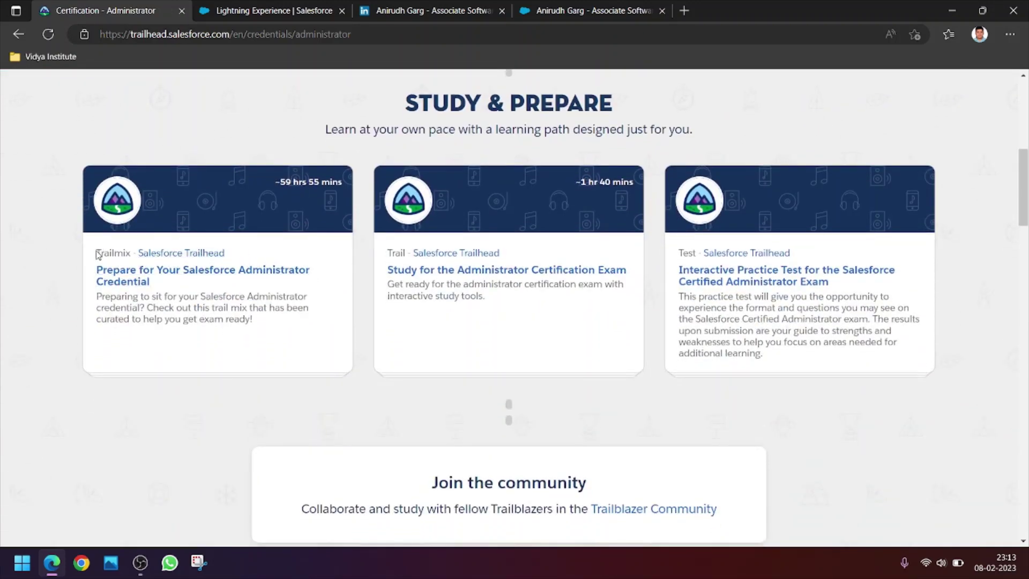
{"action": "left_click_drag", "start_coordinate": [100, 252], "coordinate": [130, 254]}
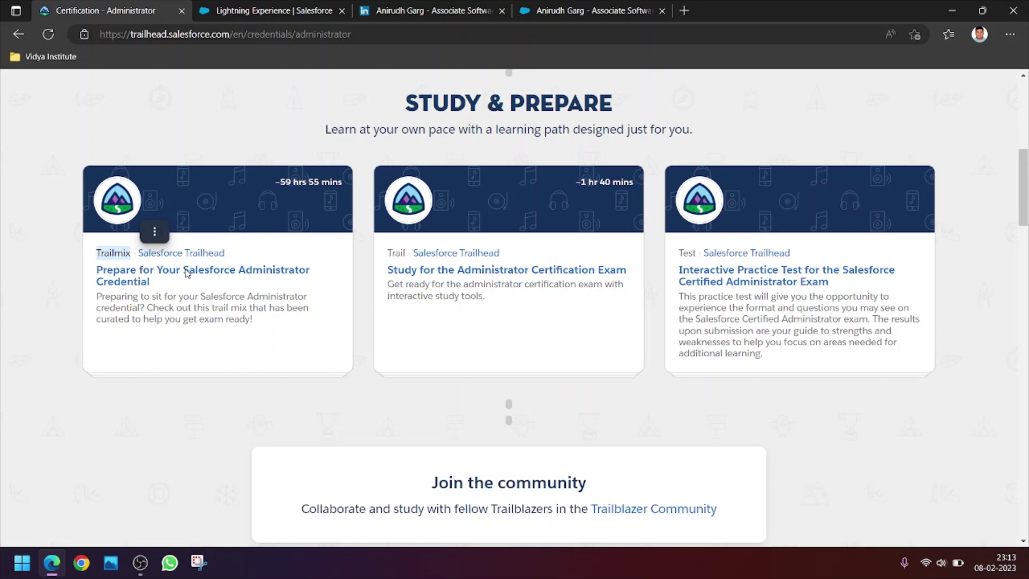
{"action": "scroll", "coordinate": [302, 245], "scroll_direction": "up", "scroll_amount": 2}
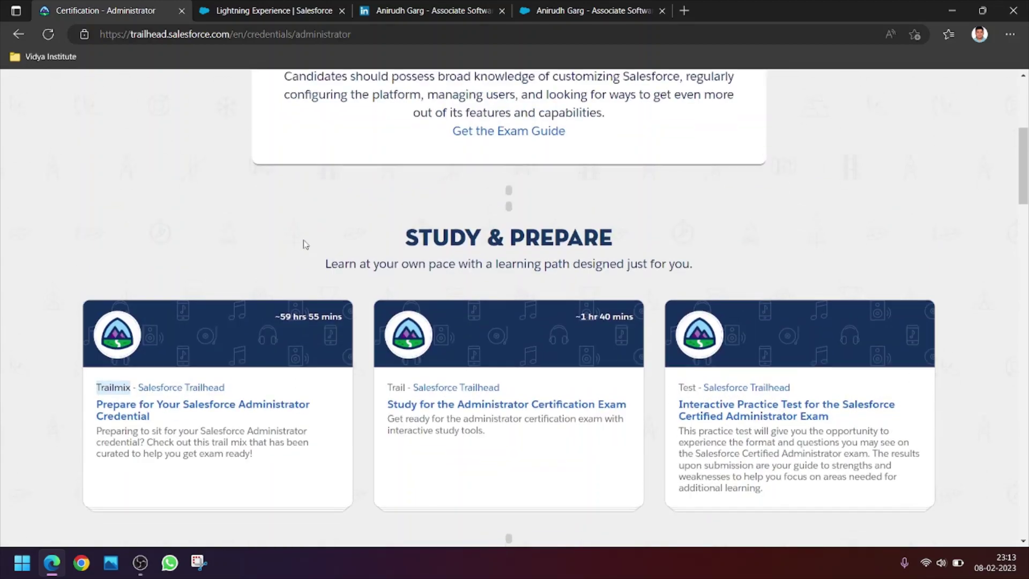
{"action": "scroll", "coordinate": [242, 291], "scroll_direction": "down", "scroll_amount": 3}
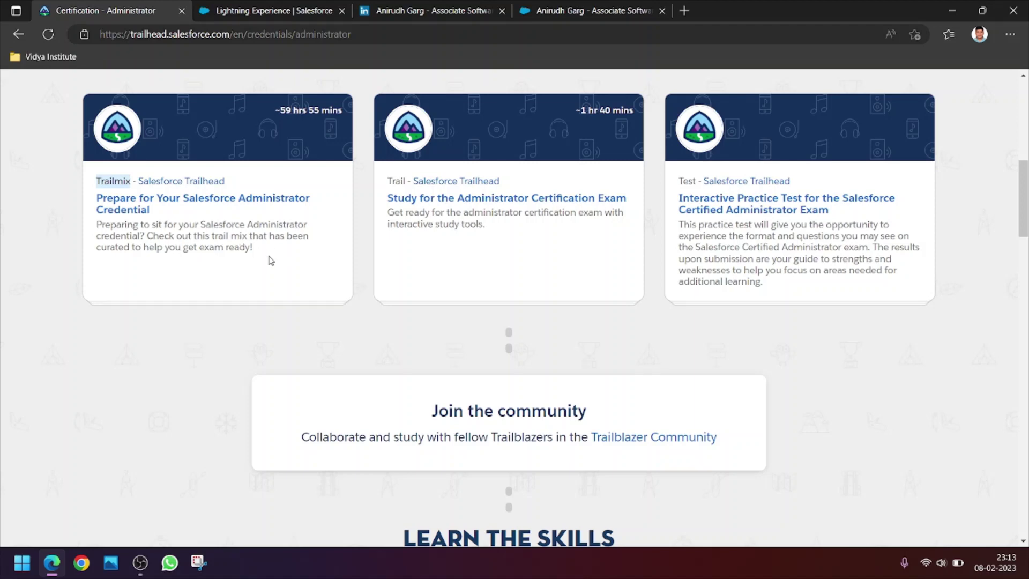
{"action": "left_click_drag", "start_coordinate": [486, 224], "coordinate": [388, 226]}
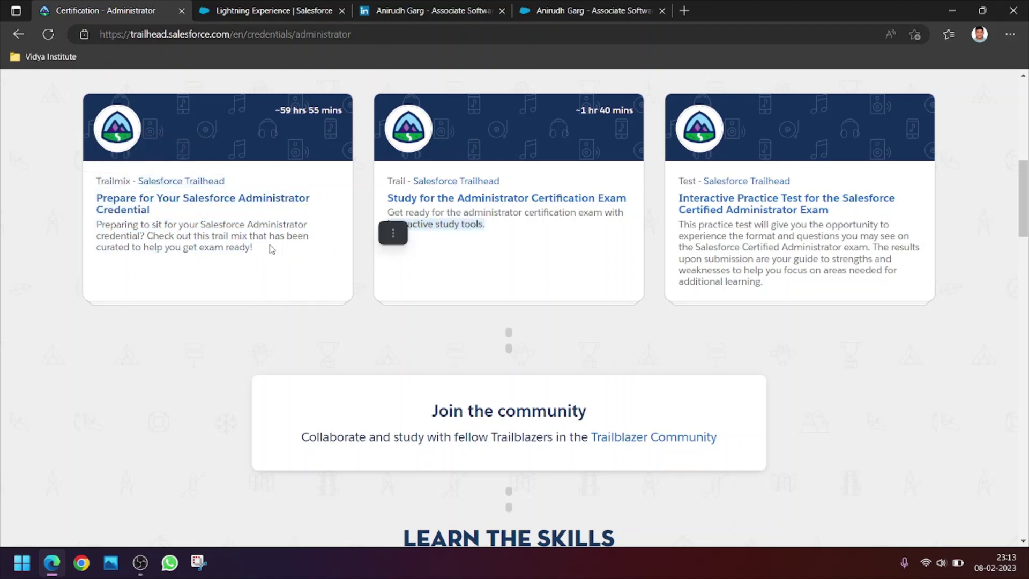
{"action": "left_click", "coordinate": [183, 180]}
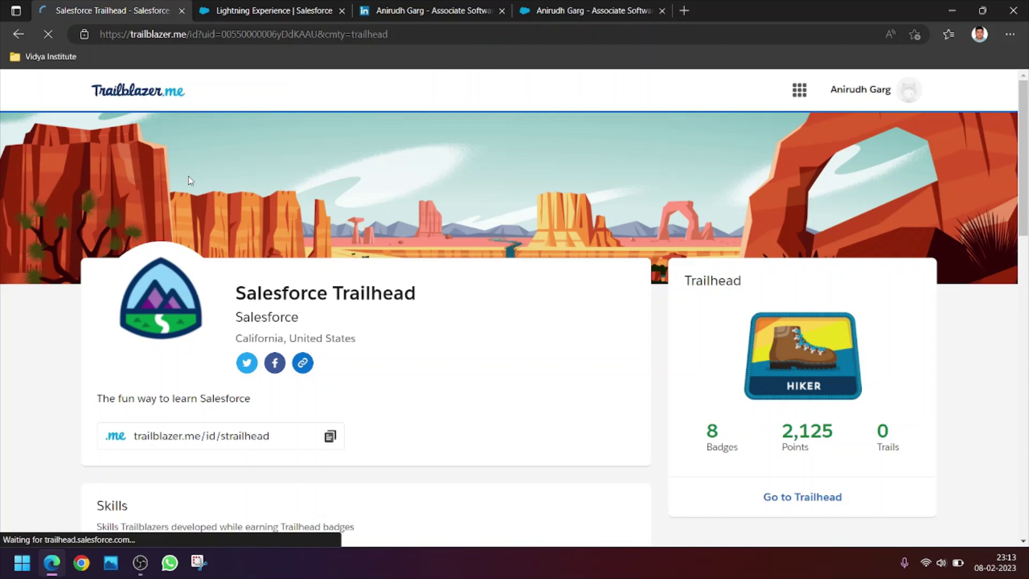
{"action": "scroll", "coordinate": [332, 282], "scroll_direction": "down", "scroll_amount": 2}
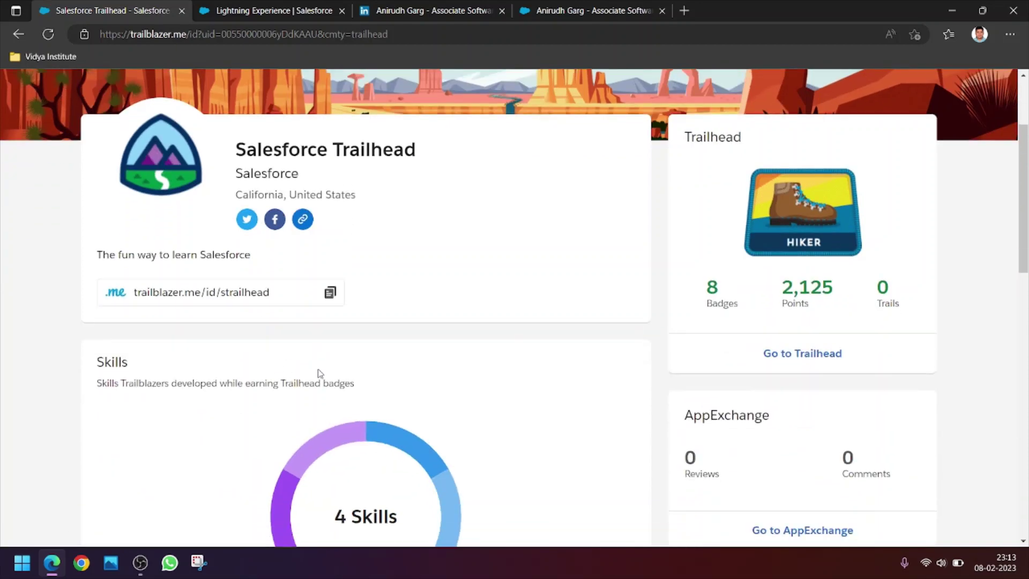
{"action": "scroll", "coordinate": [319, 375], "scroll_direction": "down", "scroll_amount": 1}
{"action": "scroll", "coordinate": [319, 375], "scroll_direction": "up", "scroll_amount": 3}
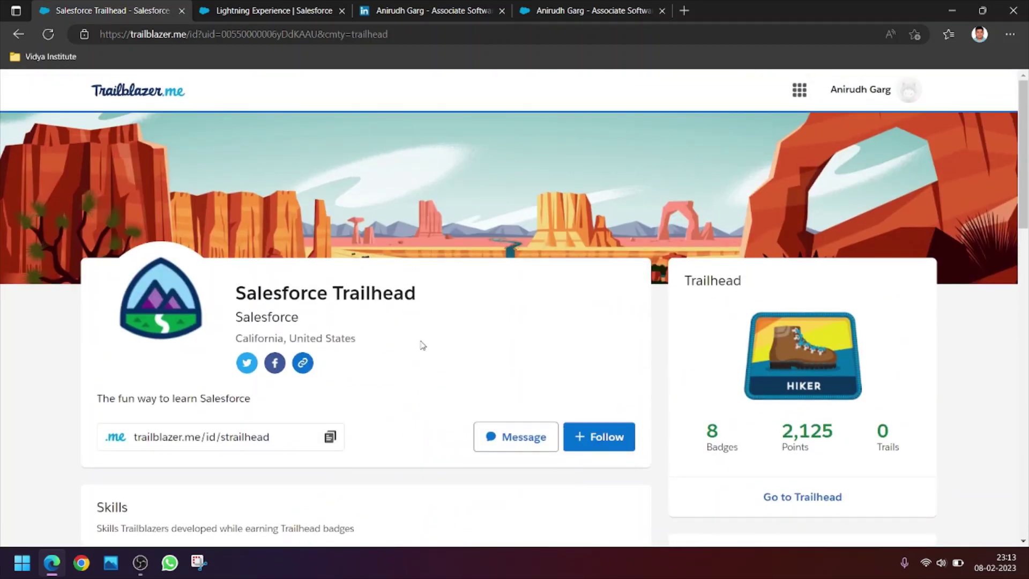
{"action": "scroll", "coordinate": [351, 325], "scroll_direction": "down", "scroll_amount": 1}
{"action": "scroll", "coordinate": [350, 327], "scroll_direction": "down", "scroll_amount": 4}
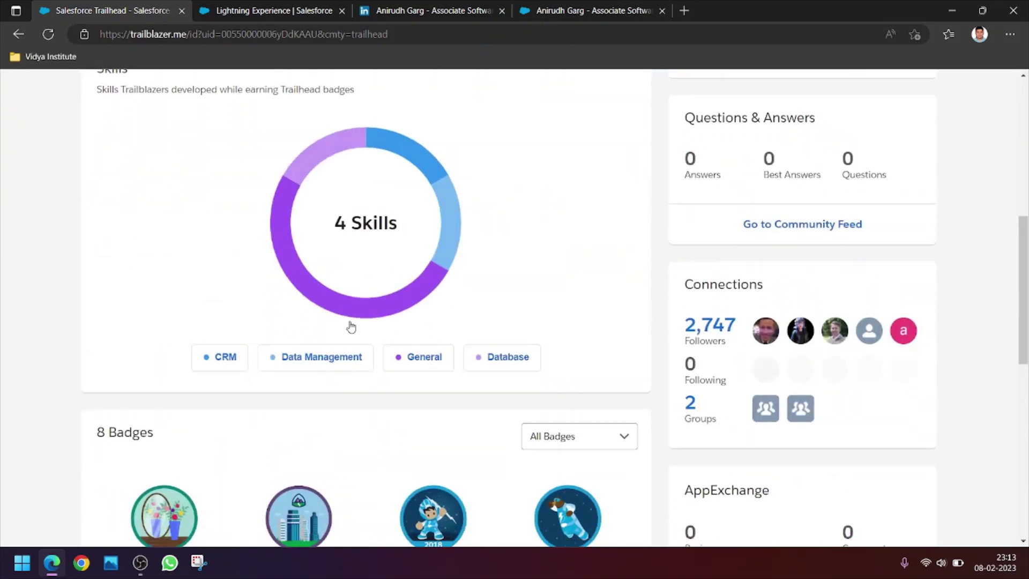
{"action": "scroll", "coordinate": [351, 327], "scroll_direction": "down", "scroll_amount": 4}
{"action": "scroll", "coordinate": [191, 287], "scroll_direction": "up", "scroll_amount": 3}
{"action": "scroll", "coordinate": [191, 287], "scroll_direction": "up", "scroll_amount": 2}
{"action": "scroll", "coordinate": [199, 290], "scroll_direction": "up", "scroll_amount": 4}
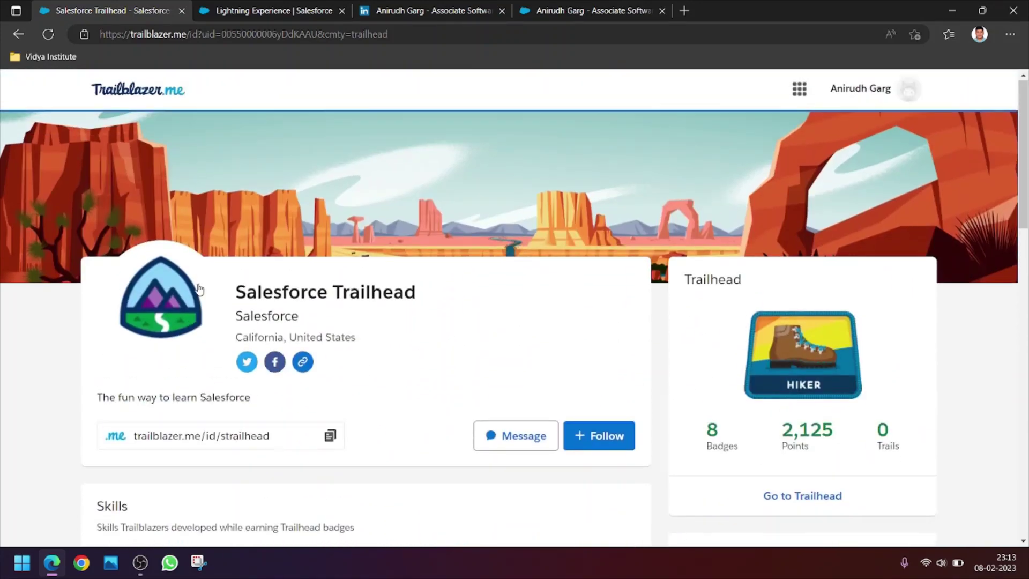
{"action": "scroll", "coordinate": [199, 290], "scroll_direction": "down", "scroll_amount": 5}
{"action": "scroll", "coordinate": [230, 327], "scroll_direction": "down", "scroll_amount": 3}
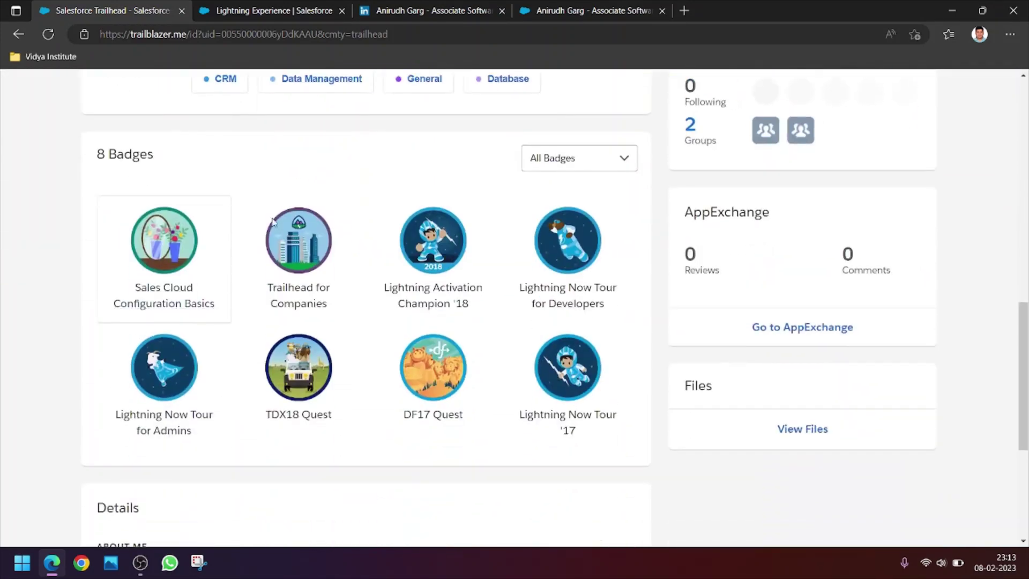
Step: Scroll to the top of the Salesforce Trailhead profile and open the name-and-avatar account dropdown
{"action": "left_click", "coordinate": [184, 260]}
{"action": "left_click", "coordinate": [69, 10]}
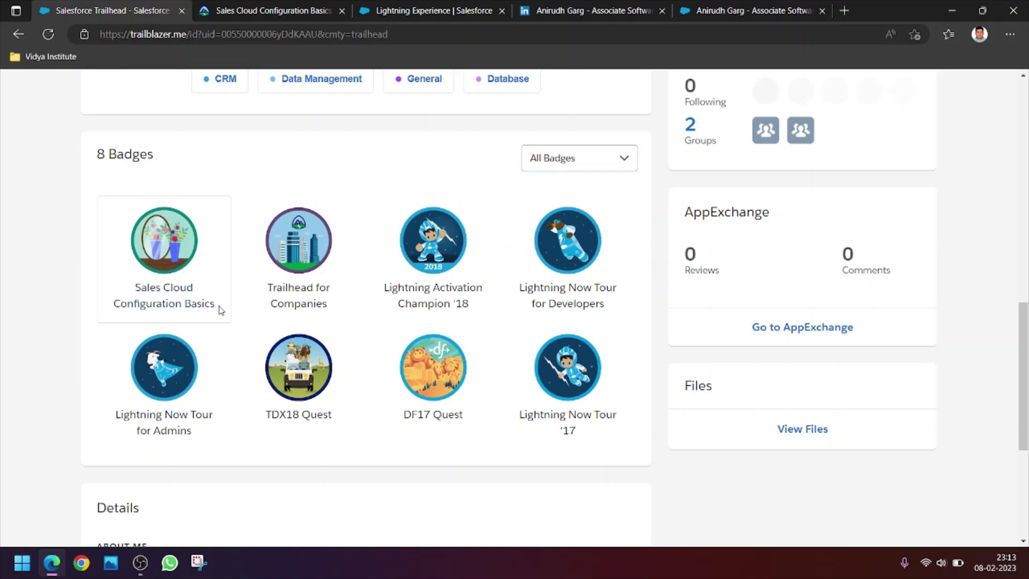
{"action": "scroll", "coordinate": [219, 311], "scroll_direction": "up", "scroll_amount": 3}
{"action": "scroll", "coordinate": [220, 310], "scroll_direction": "up", "scroll_amount": 5}
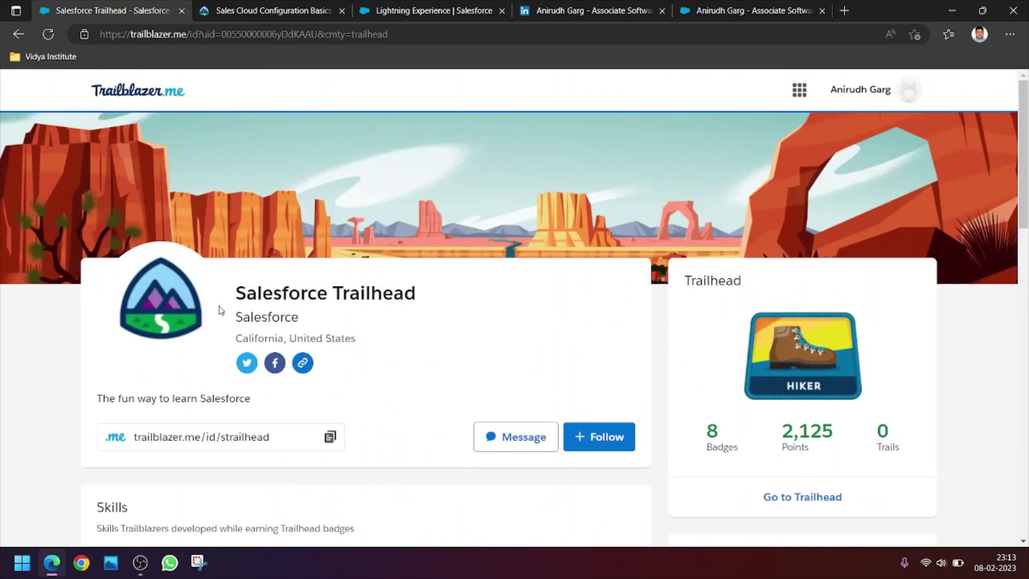
{"action": "left_click", "coordinate": [898, 96]}
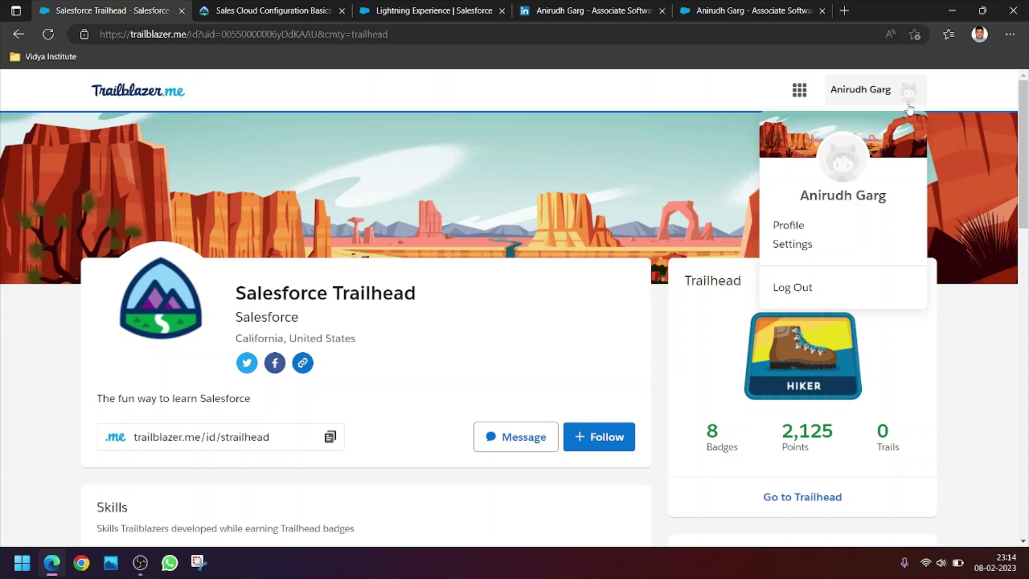
Step: On the Mountaineer profile tab, review the Salesforce Certified Administrator certification and the superbadges below it
{"action": "left_click", "coordinate": [794, 6]}
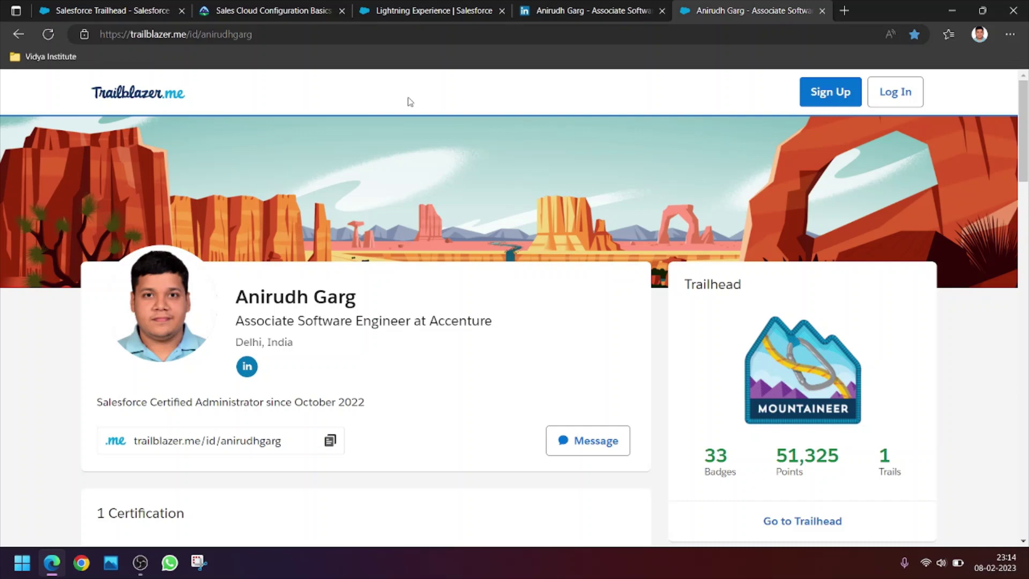
{"action": "left_click_drag", "start_coordinate": [208, 100], "coordinate": [96, 99]}
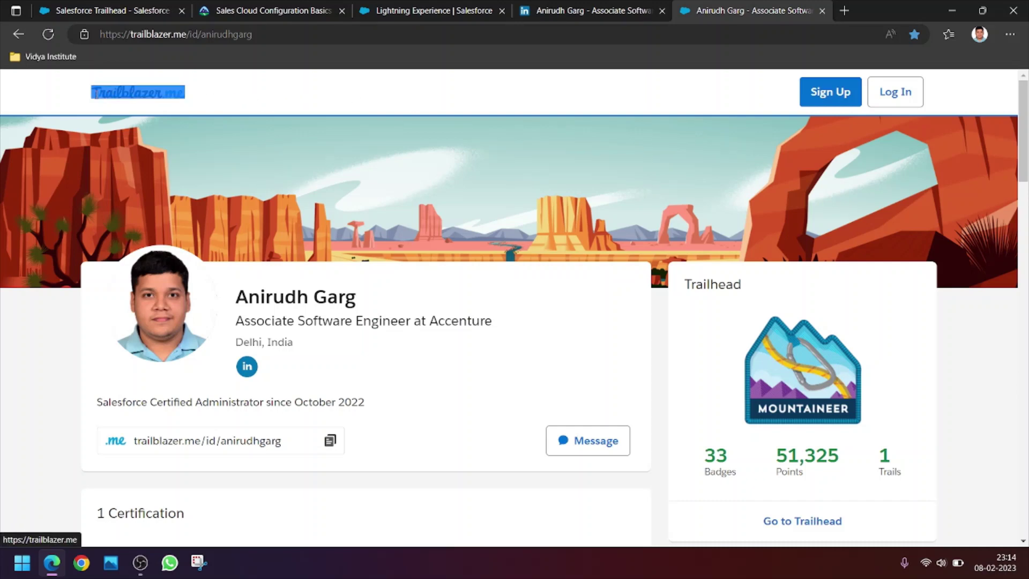
{"action": "left_click", "coordinate": [285, 119]}
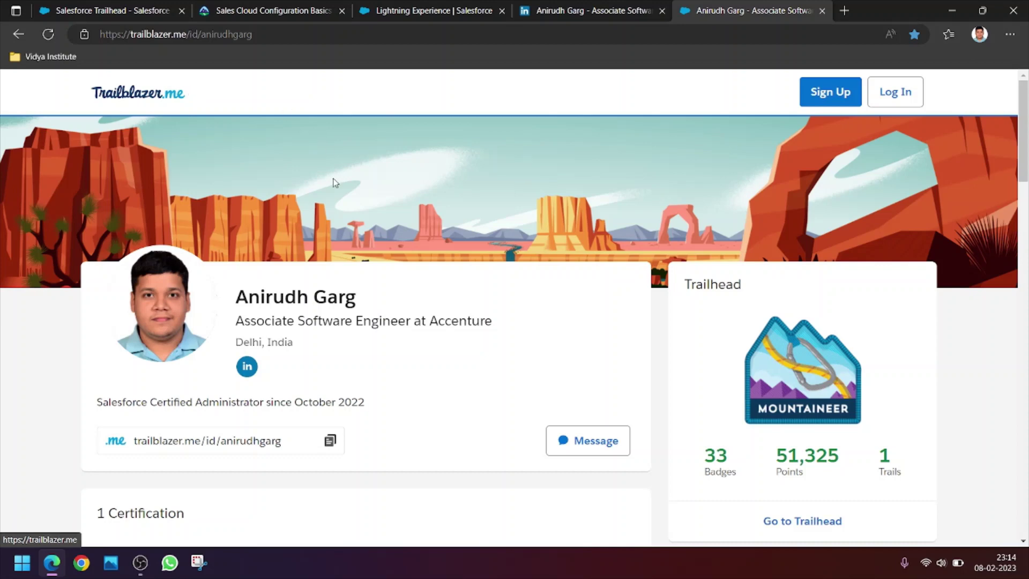
{"action": "scroll", "coordinate": [325, 204], "scroll_direction": "down", "scroll_amount": 2}
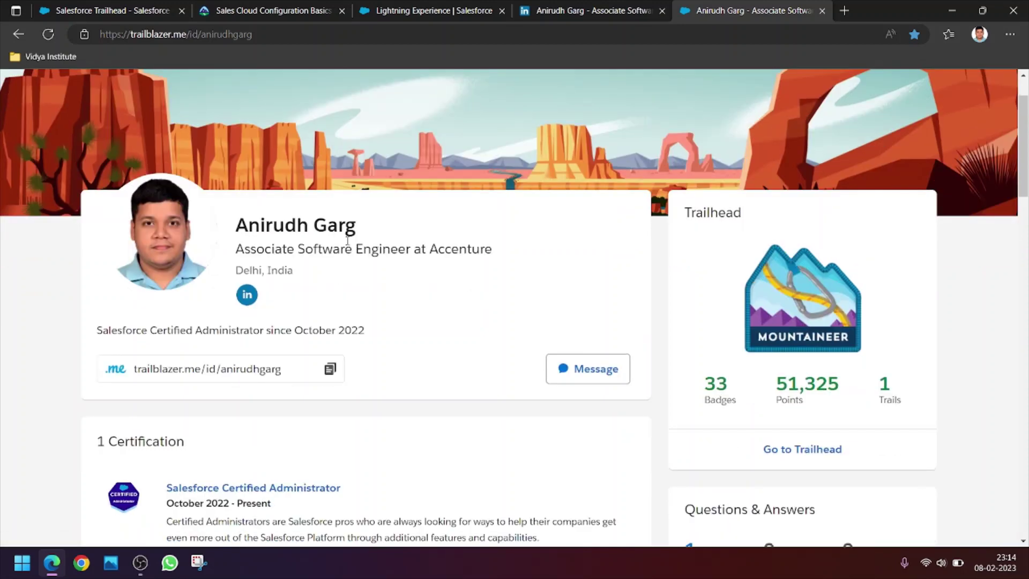
{"action": "scroll", "coordinate": [347, 241], "scroll_direction": "up", "scroll_amount": 2}
{"action": "mouse_move", "coordinate": [254, 35]}
{"action": "left_mouse_down"}
{"action": "mouse_move", "coordinate": [211, 38]}
{"action": "mouse_move", "coordinate": [254, 40]}
{"action": "left_mouse_up"}
{"action": "left_click", "coordinate": [49, 377]}
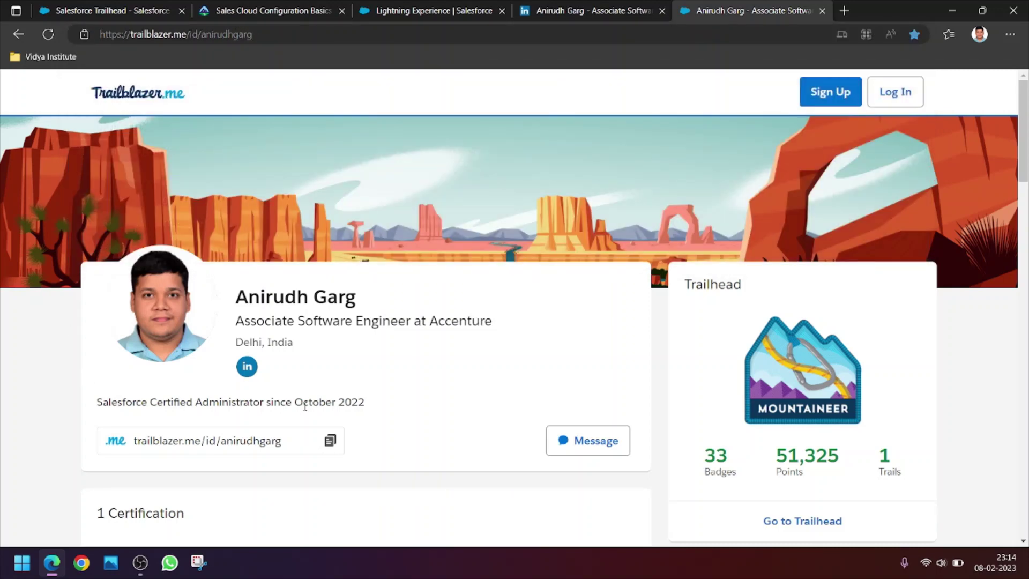
{"action": "scroll", "coordinate": [305, 406], "scroll_direction": "down", "scroll_amount": 1}
{"action": "scroll", "coordinate": [660, 292], "scroll_direction": "up", "scroll_amount": 1}
{"action": "scroll", "coordinate": [392, 375], "scroll_direction": "down", "scroll_amount": 1}
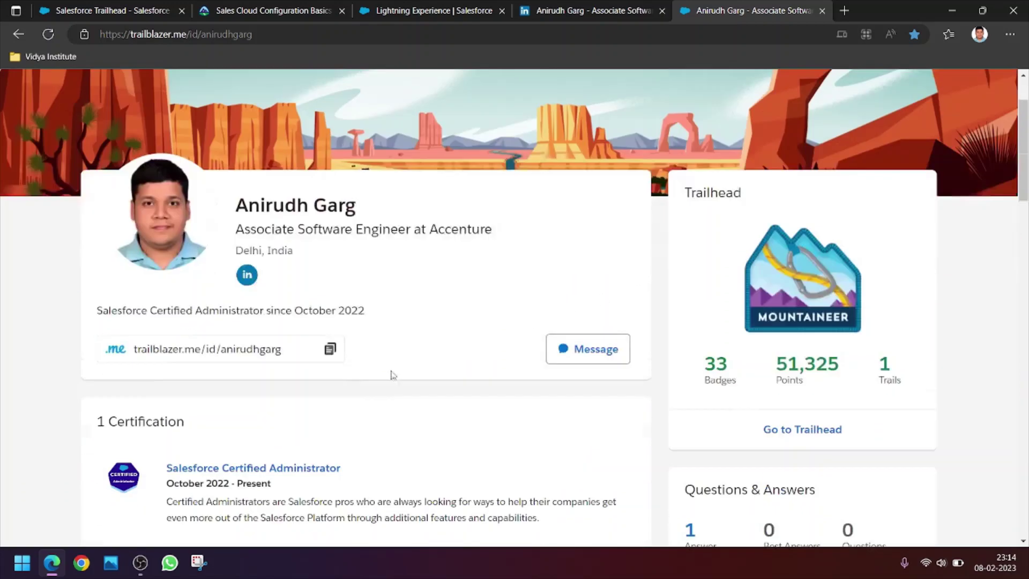
{"action": "scroll", "coordinate": [392, 375], "scroll_direction": "down", "scroll_amount": 2}
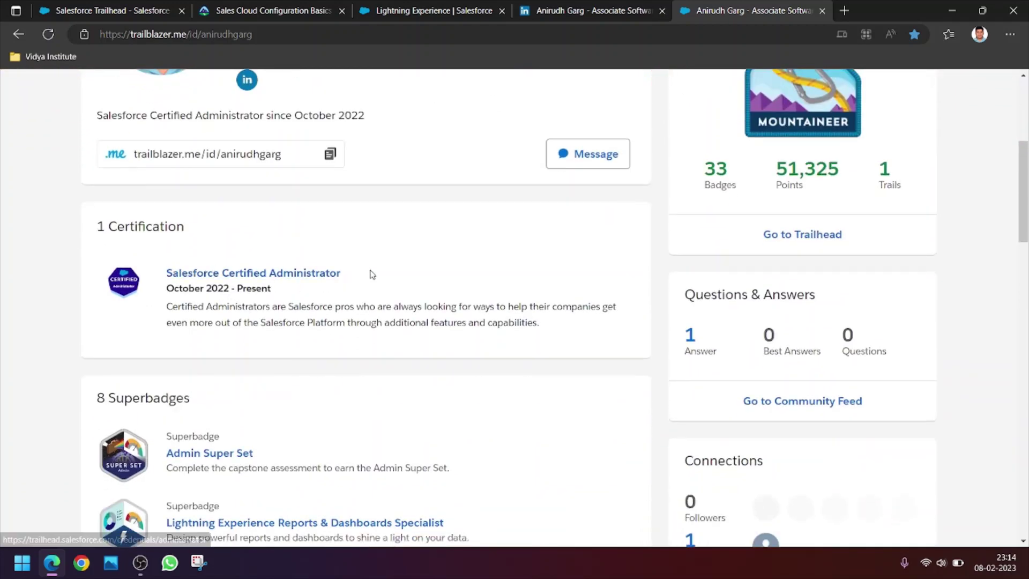
{"action": "left_click_drag", "start_coordinate": [349, 274], "coordinate": [118, 288]}
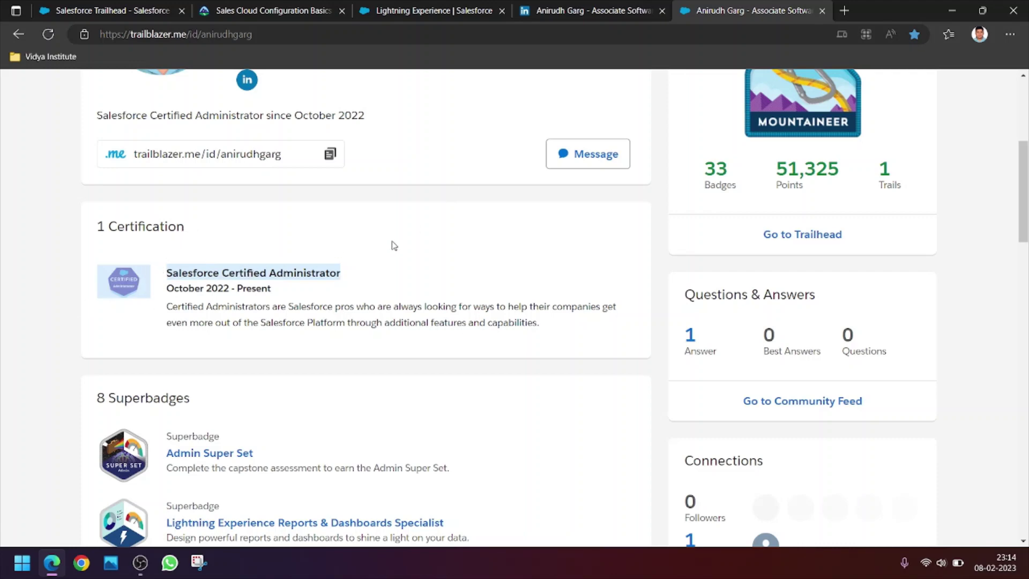
{"action": "scroll", "coordinate": [393, 245], "scroll_direction": "down", "scroll_amount": 1}
{"action": "scroll", "coordinate": [393, 246], "scroll_direction": "up", "scroll_amount": 2}
{"action": "left_click", "coordinate": [314, 216]}
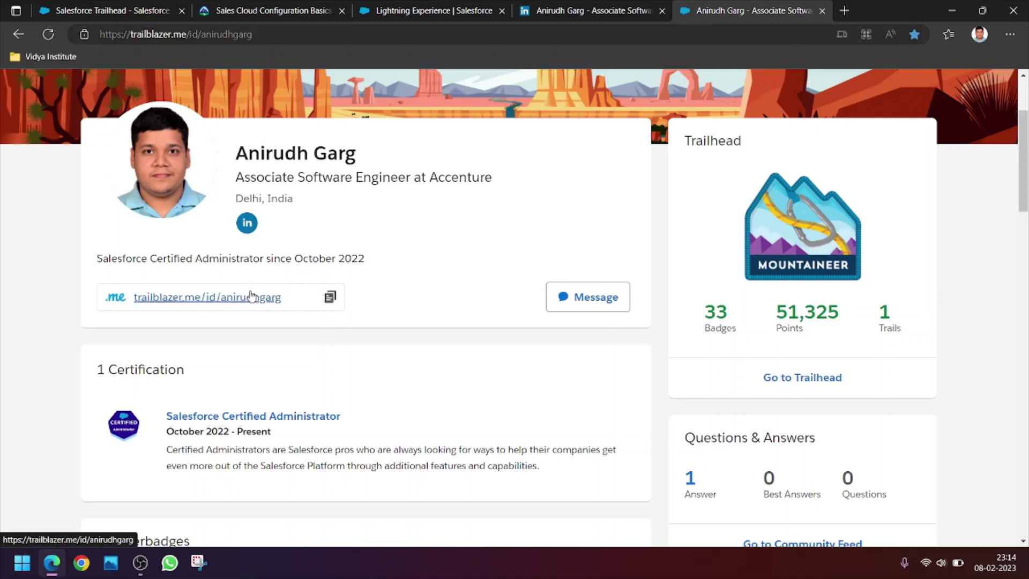
{"action": "scroll", "coordinate": [245, 305], "scroll_direction": "down", "scroll_amount": 4}
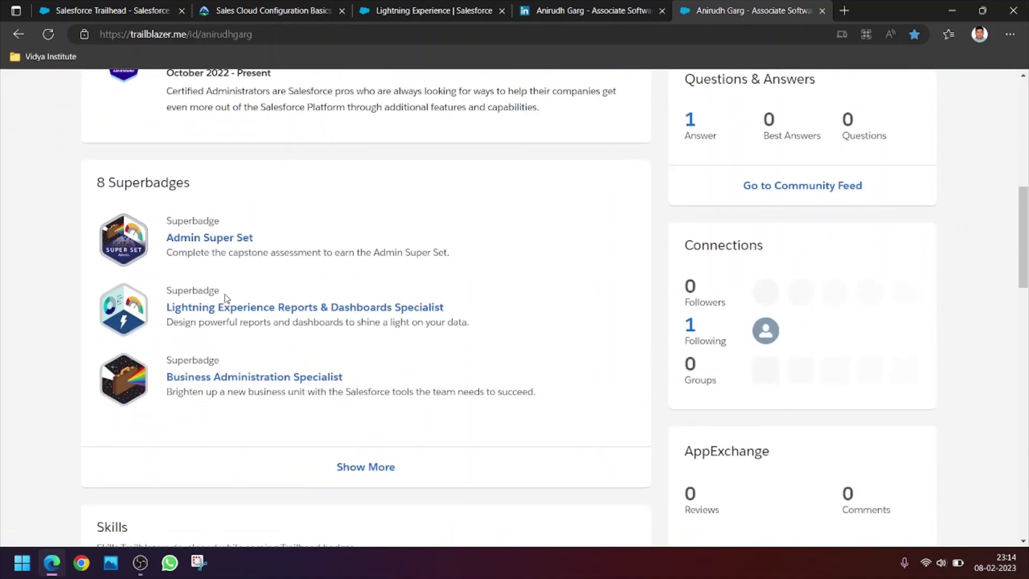
{"action": "scroll", "coordinate": [209, 361], "scroll_direction": "down", "scroll_amount": 2}
Step: Show all eight superbadges, including Security Specialist, review skills and 33 badges, then go to LinkedIn
{"action": "left_click", "coordinate": [350, 336]}
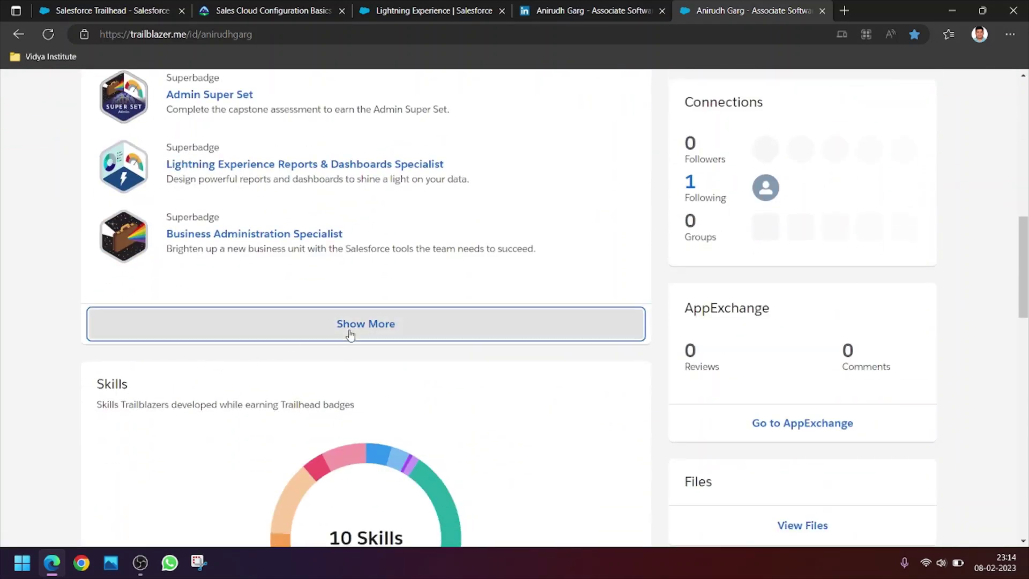
{"action": "scroll", "coordinate": [186, 385], "scroll_direction": "up", "scroll_amount": 3}
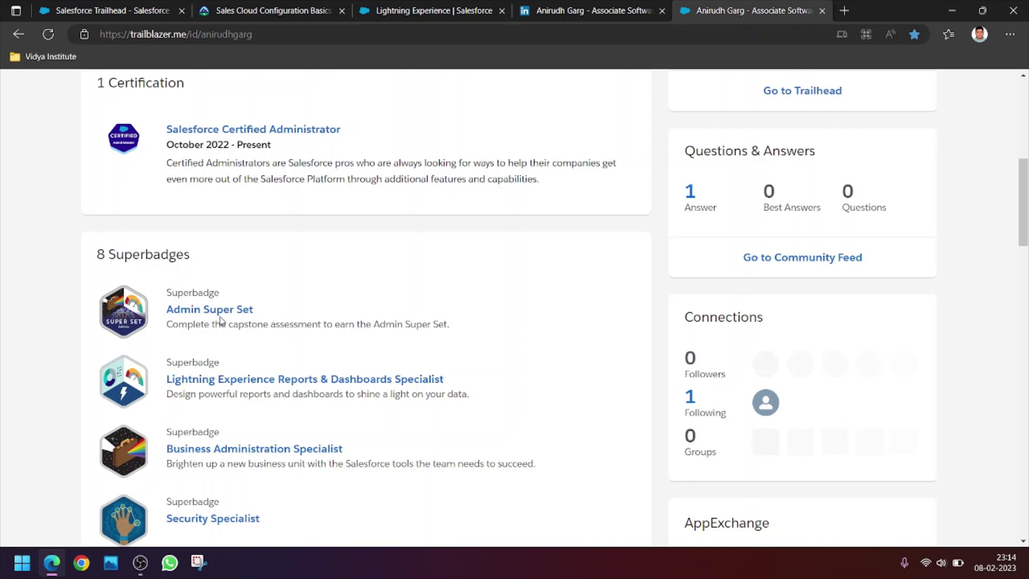
{"action": "scroll", "coordinate": [219, 322], "scroll_direction": "down", "scroll_amount": 3}
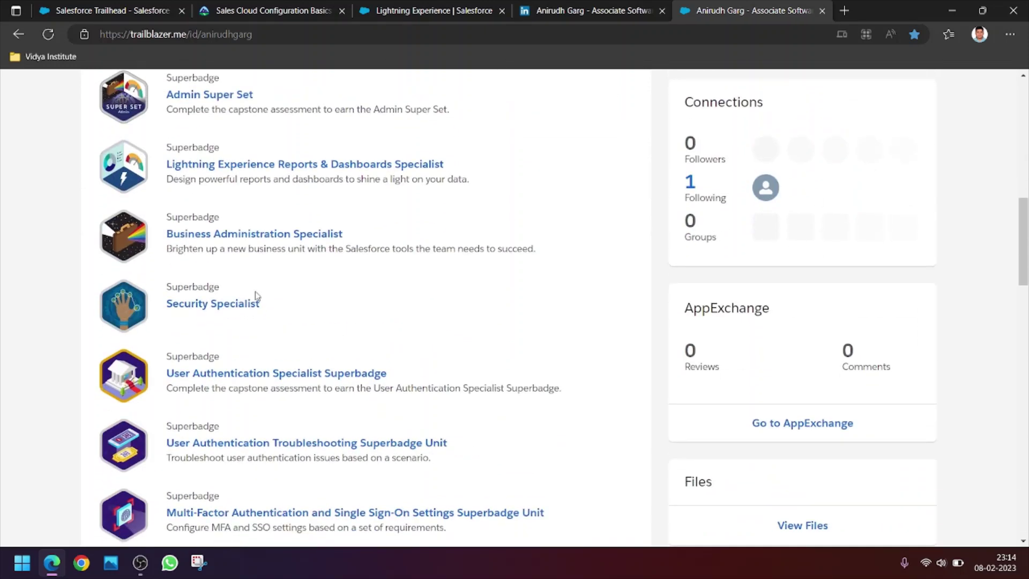
{"action": "mouse_move", "coordinate": [266, 305]}
{"action": "left_mouse_down"}
{"action": "mouse_move", "coordinate": [171, 304]}
{"action": "mouse_move", "coordinate": [15, 326]}
{"action": "left_mouse_up"}
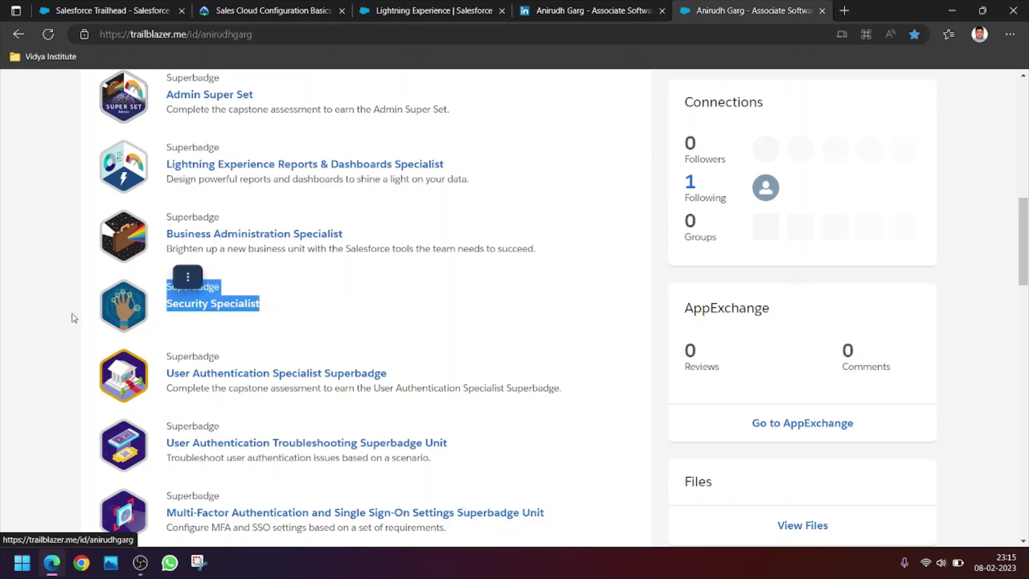
{"action": "left_click", "coordinate": [15, 326]}
{"action": "scroll", "coordinate": [239, 335], "scroll_direction": "down", "scroll_amount": 3}
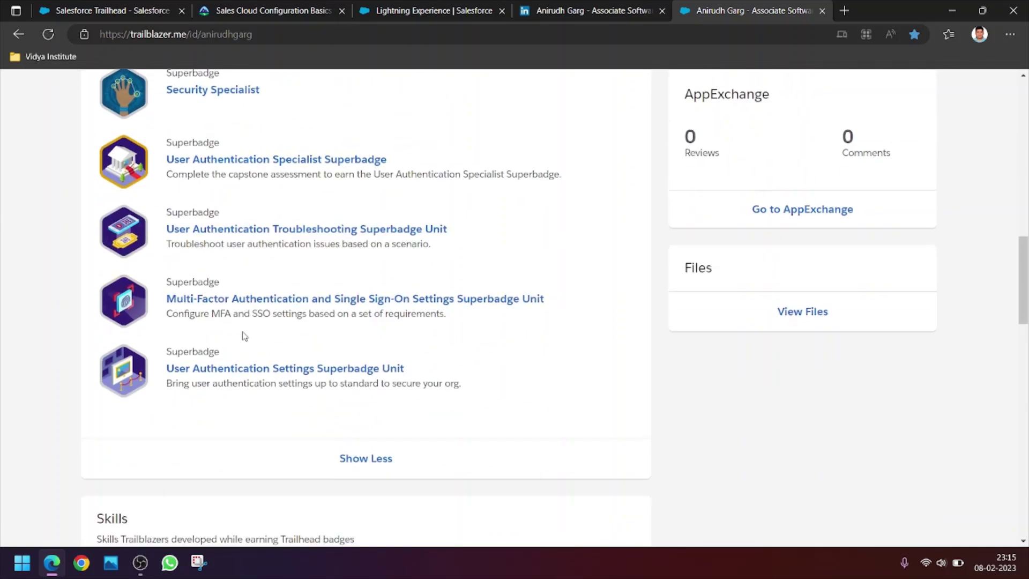
{"action": "scroll", "coordinate": [241, 334], "scroll_direction": "down", "scroll_amount": 3}
{"action": "scroll", "coordinate": [256, 326], "scroll_direction": "down", "scroll_amount": 2}
{"action": "scroll", "coordinate": [202, 359], "scroll_direction": "down", "scroll_amount": 3}
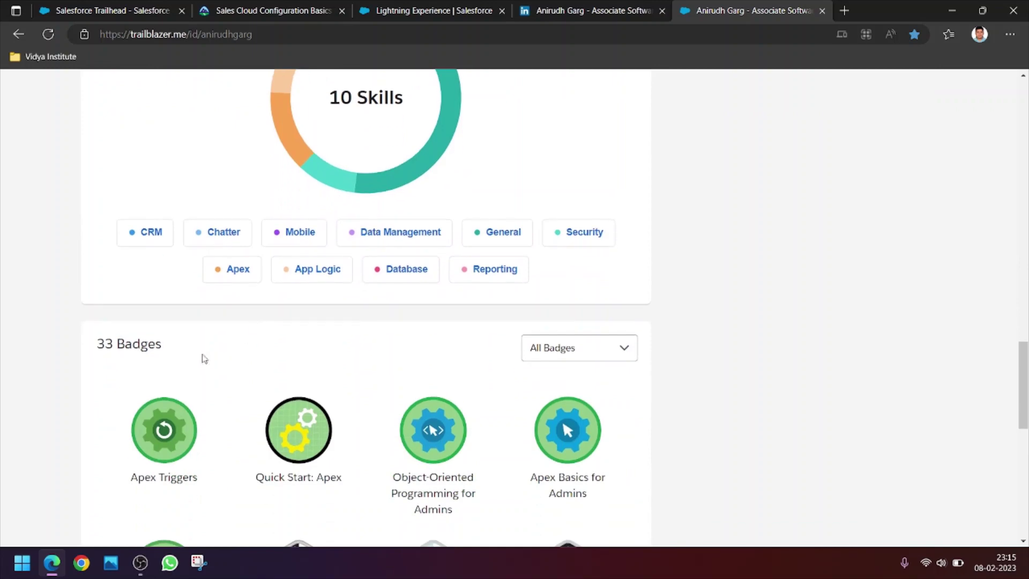
{"action": "scroll", "coordinate": [216, 348], "scroll_direction": "up", "scroll_amount": 2}
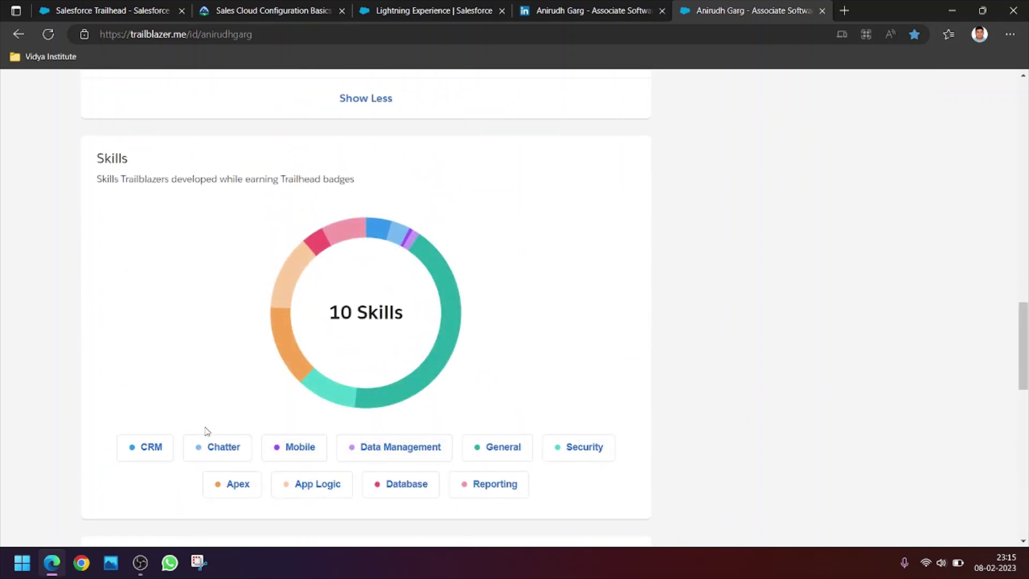
{"action": "scroll", "coordinate": [204, 429], "scroll_direction": "down", "scroll_amount": 3}
{"action": "scroll", "coordinate": [209, 314], "scroll_direction": "down", "scroll_amount": 2}
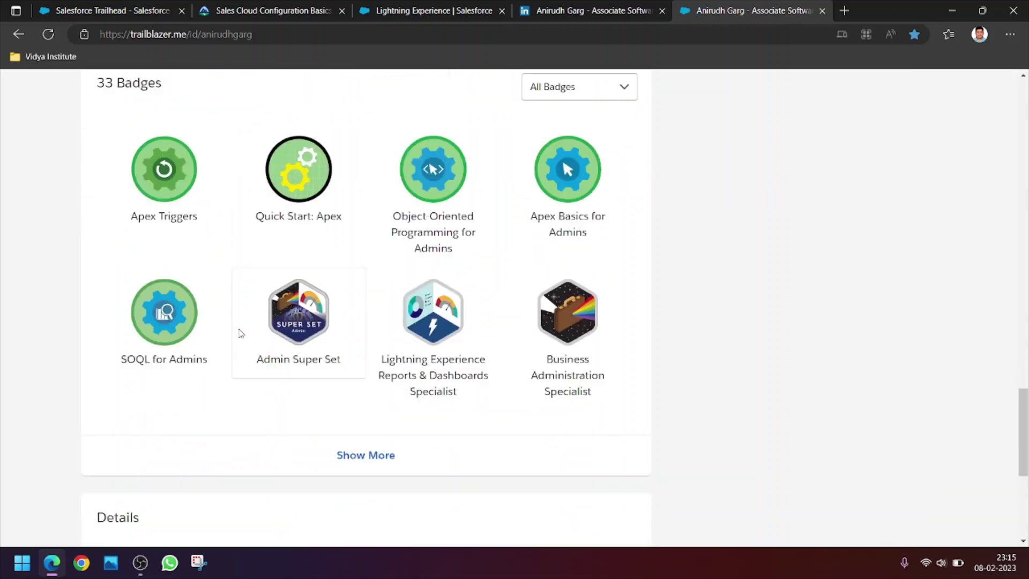
{"action": "scroll", "coordinate": [233, 330], "scroll_direction": "down", "scroll_amount": 2}
{"action": "scroll", "coordinate": [462, 328], "scroll_direction": "up", "scroll_amount": 4}
{"action": "scroll", "coordinate": [463, 327], "scroll_direction": "down", "scroll_amount": 4}
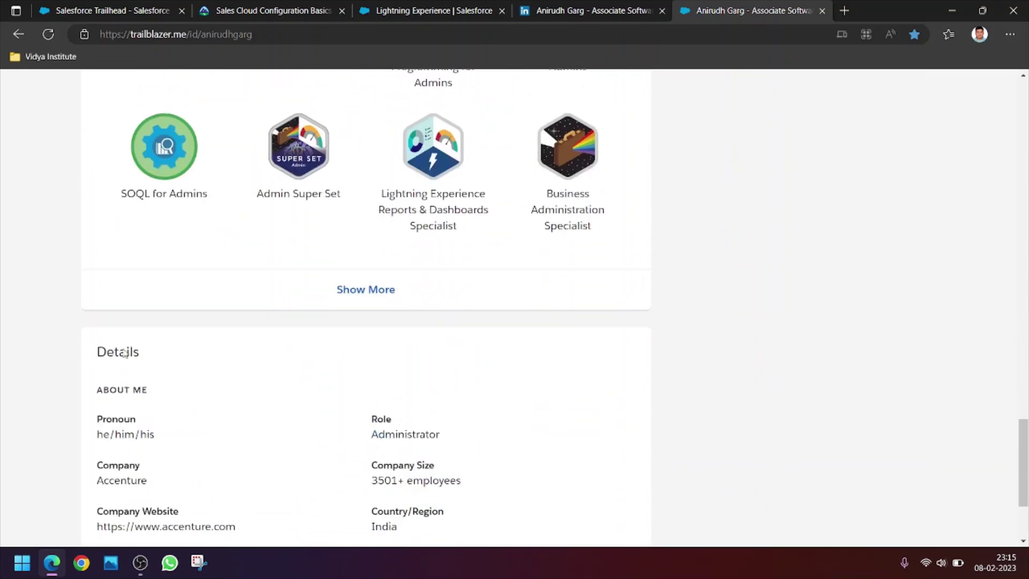
{"action": "scroll", "coordinate": [298, 373], "scroll_direction": "down", "scroll_amount": 2}
{"action": "scroll", "coordinate": [304, 380], "scroll_direction": "up", "scroll_amount": 6}
{"action": "scroll", "coordinate": [304, 379], "scroll_direction": "up", "scroll_amount": 8}
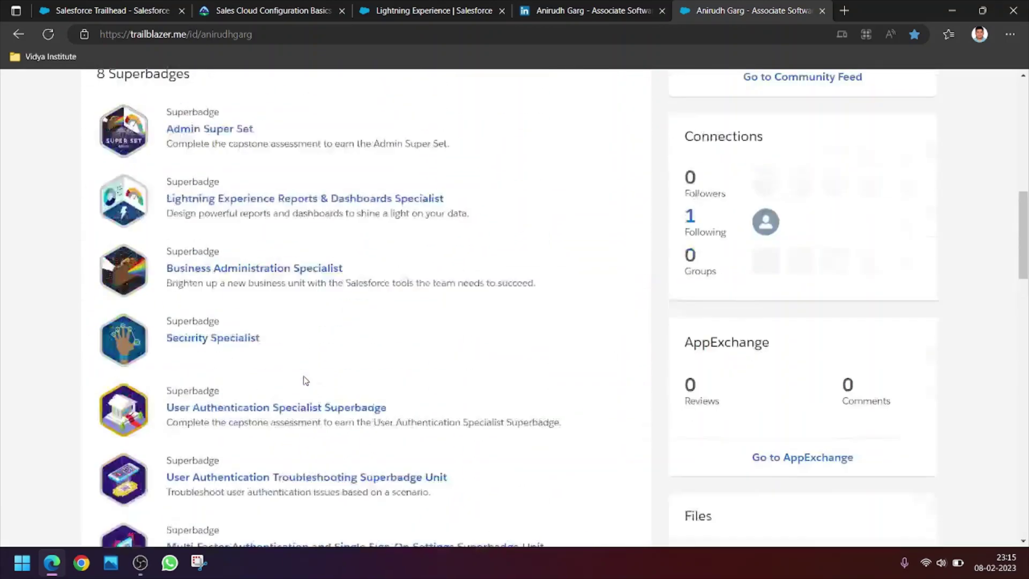
{"action": "scroll", "coordinate": [304, 379], "scroll_direction": "up", "scroll_amount": 8}
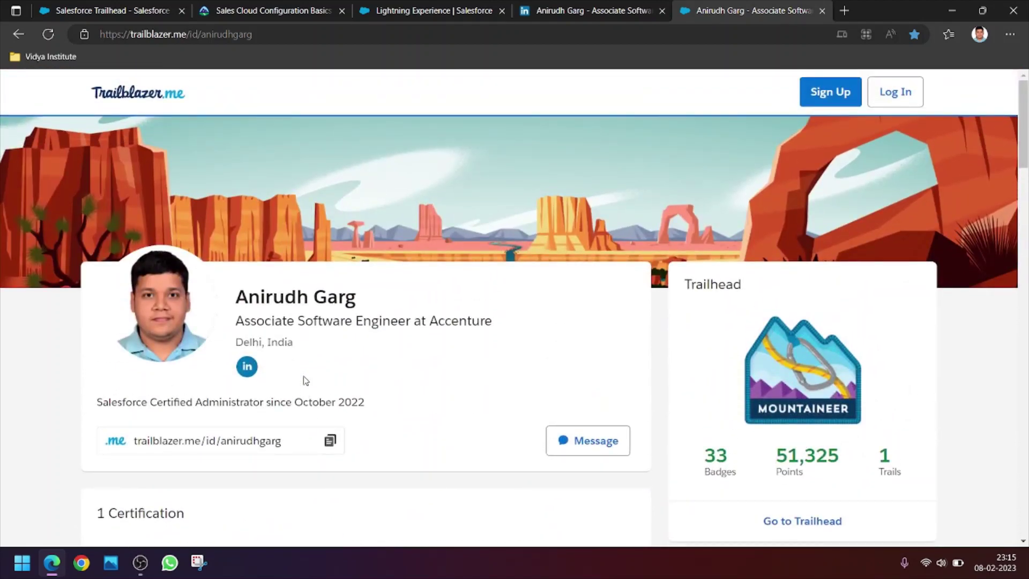
{"action": "key", "text": "ctrl+shift+Tab"}
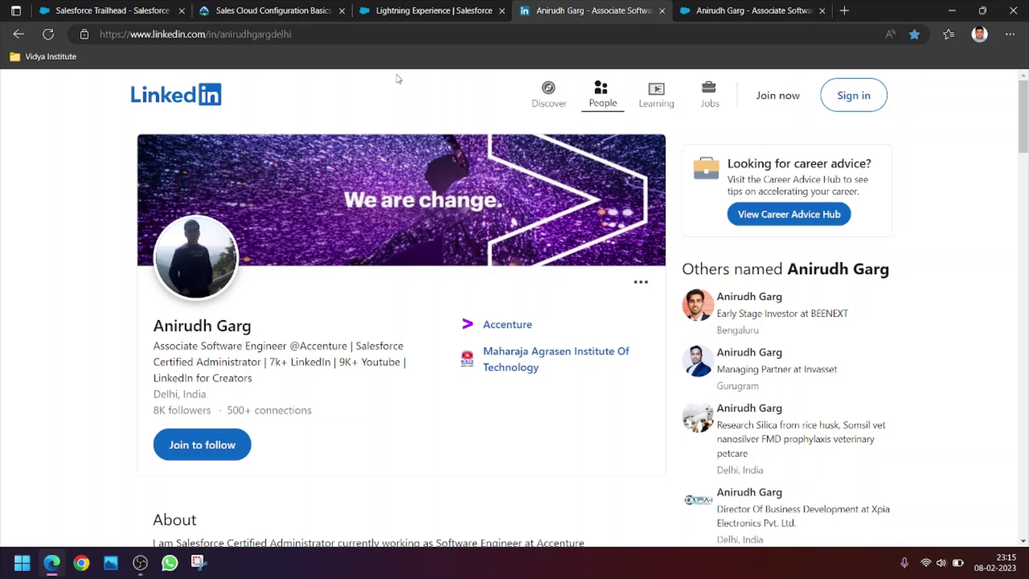
Step: Leave LinkedIn through the Playground welcome tab and return to the Sales Cloud Configuration Basics tab
{"action": "left_click", "coordinate": [215, 36]}
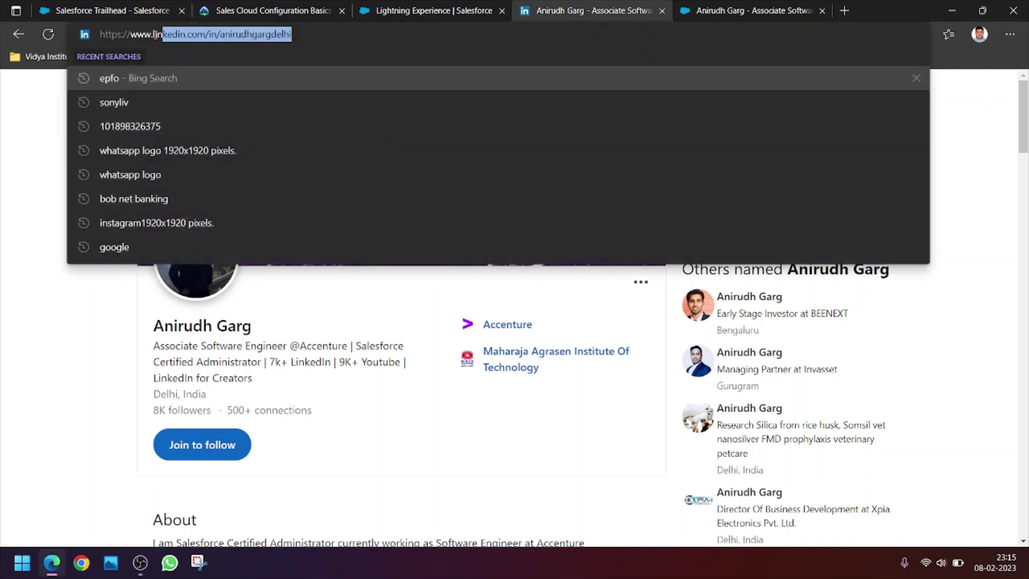
{"action": "left_click", "coordinate": [8, 445]}
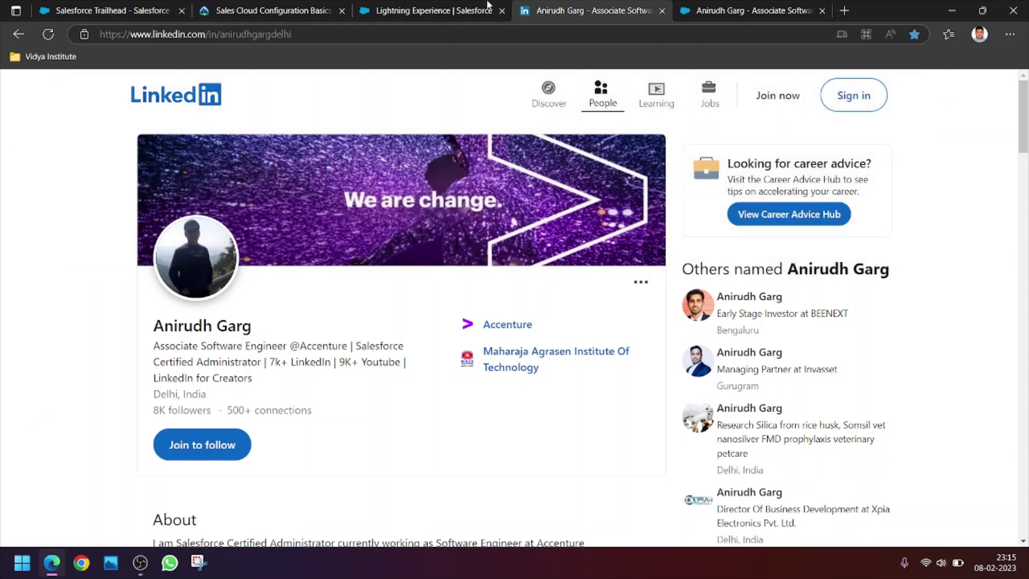
{"action": "left_click", "coordinate": [415, 15]}
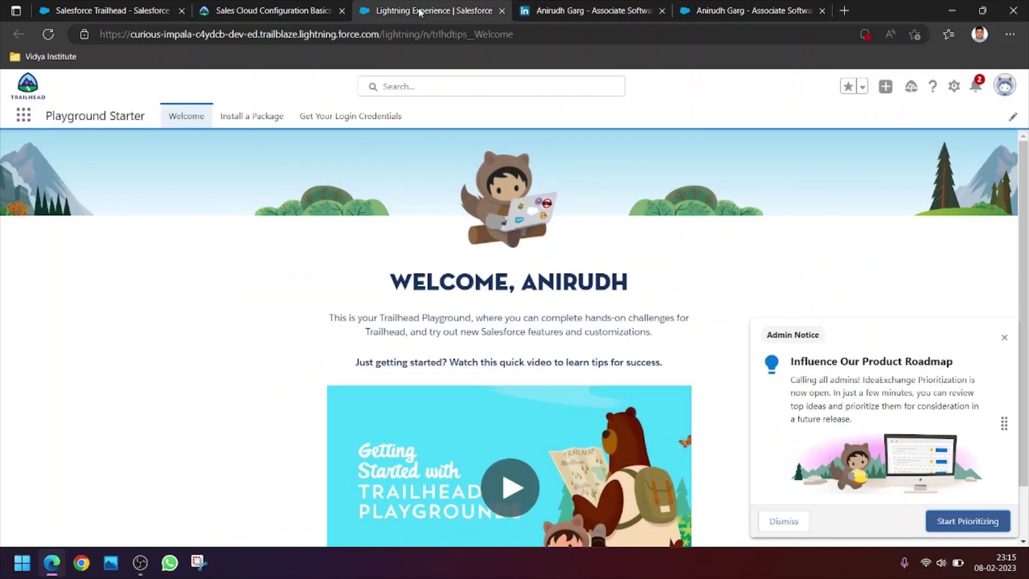
{"action": "left_click", "coordinate": [321, 12]}
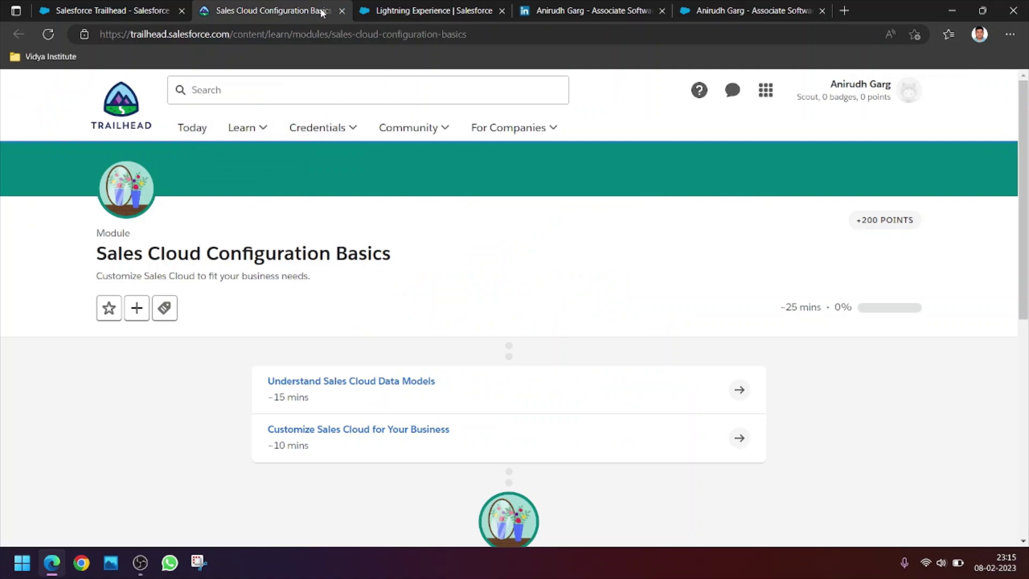